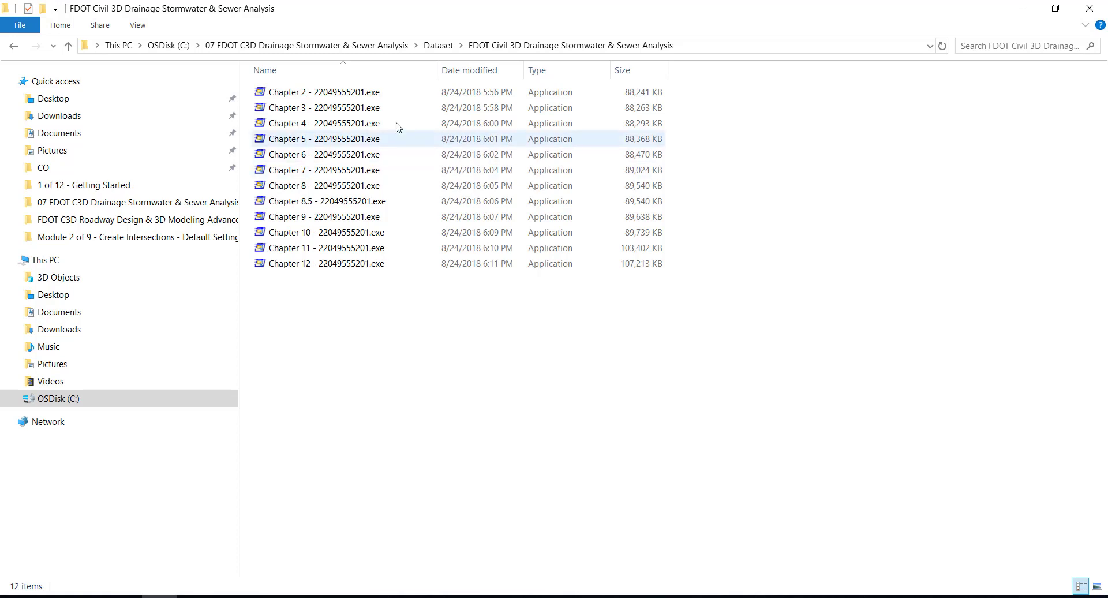
Extract the Chapter 2 - 22049555201.exe dataset into the C:\Civil 3D Projects folder and close the self-extractor
click(356, 93)
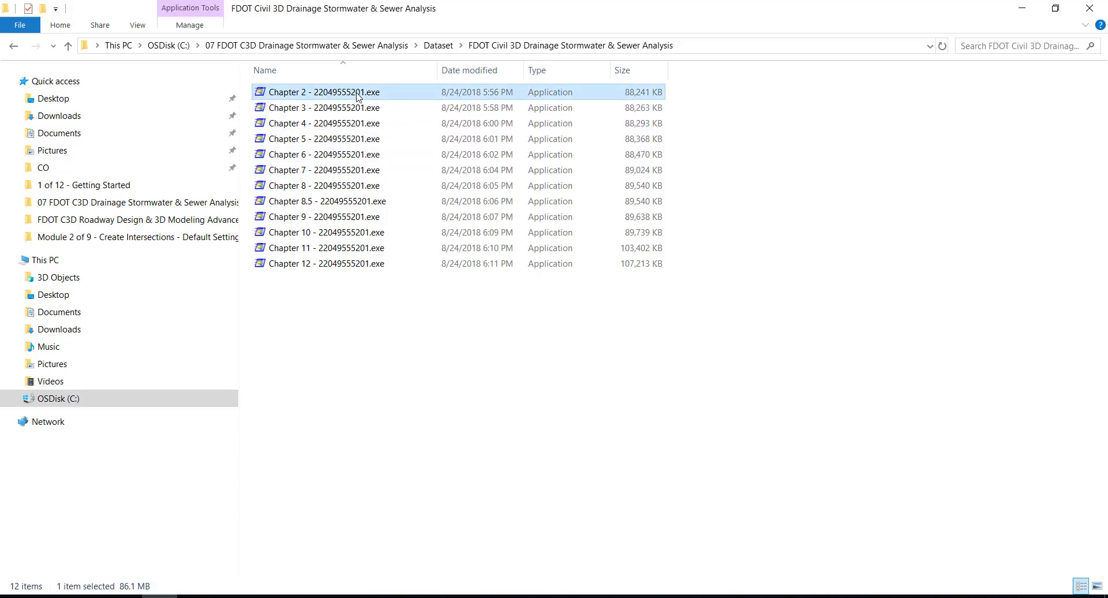
double_click(357, 93)
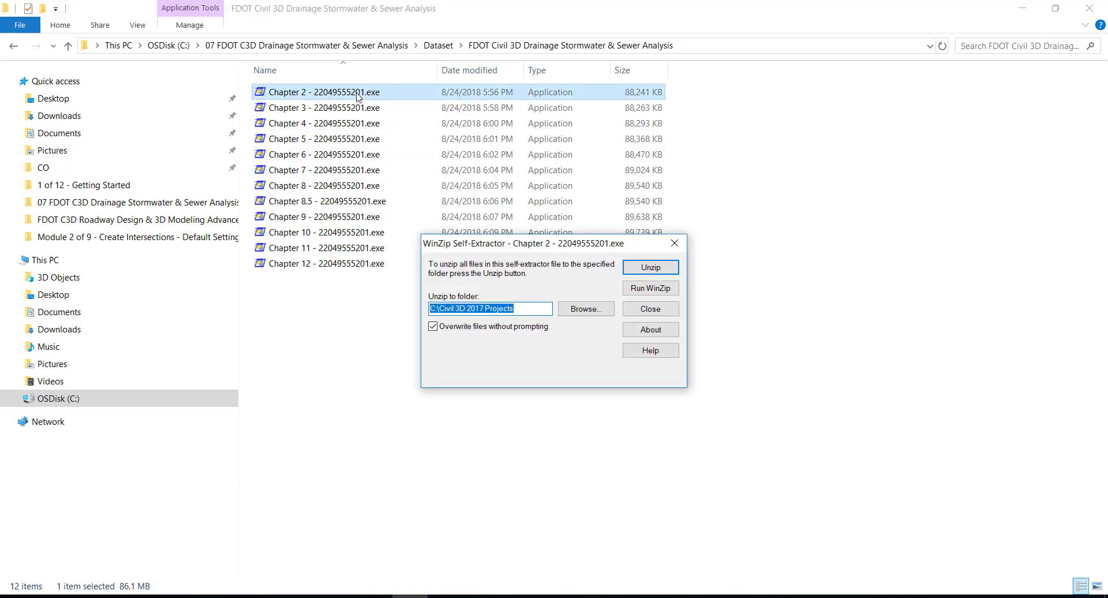
click(587, 309)
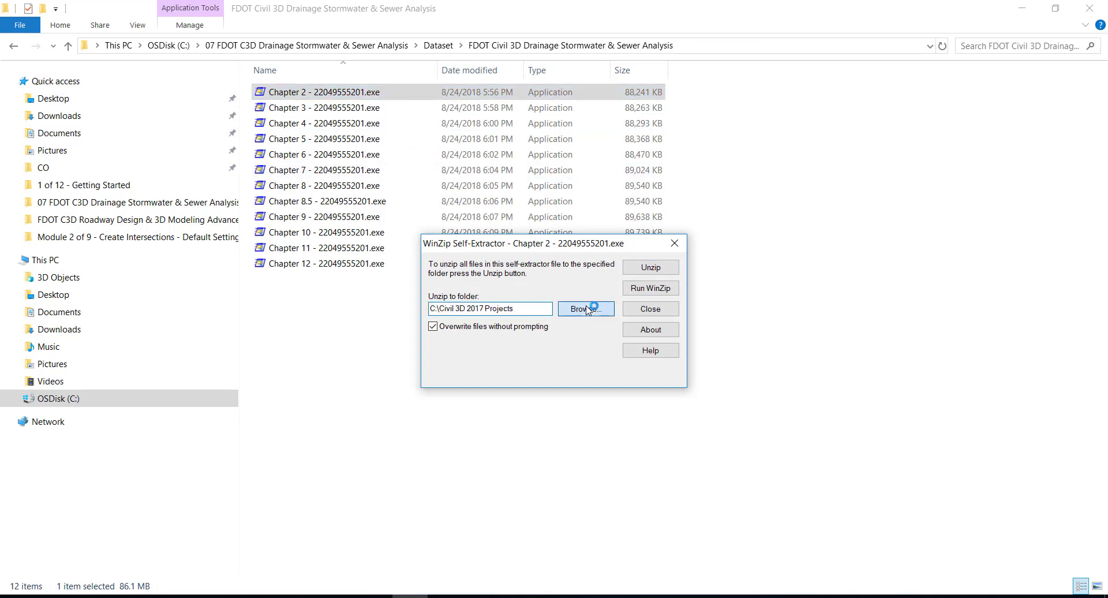
scroll(556, 317, down, 1)
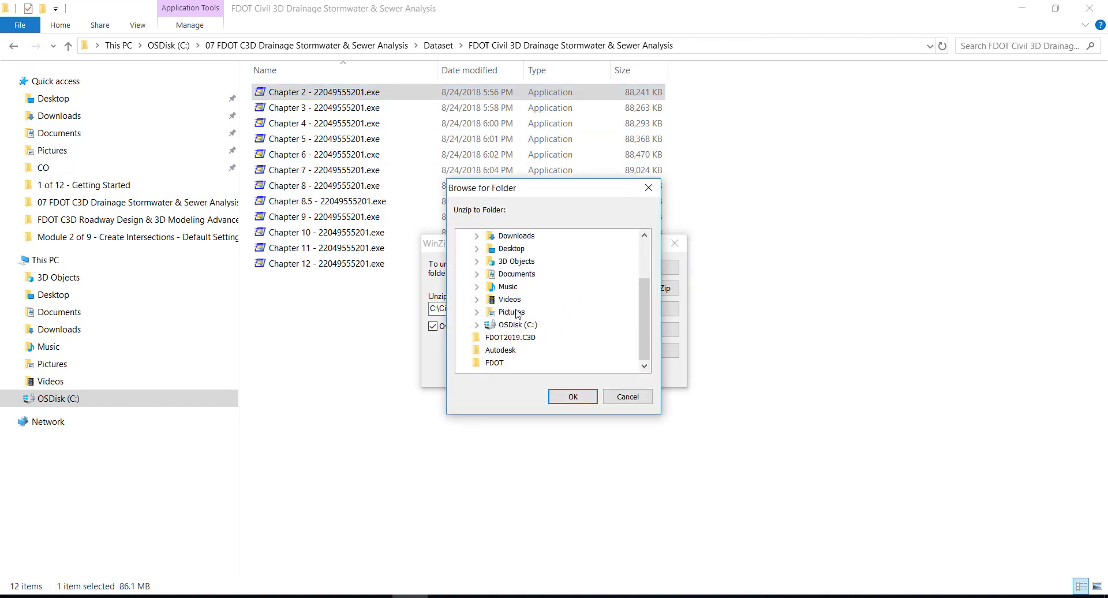
click(478, 325)
click(518, 288)
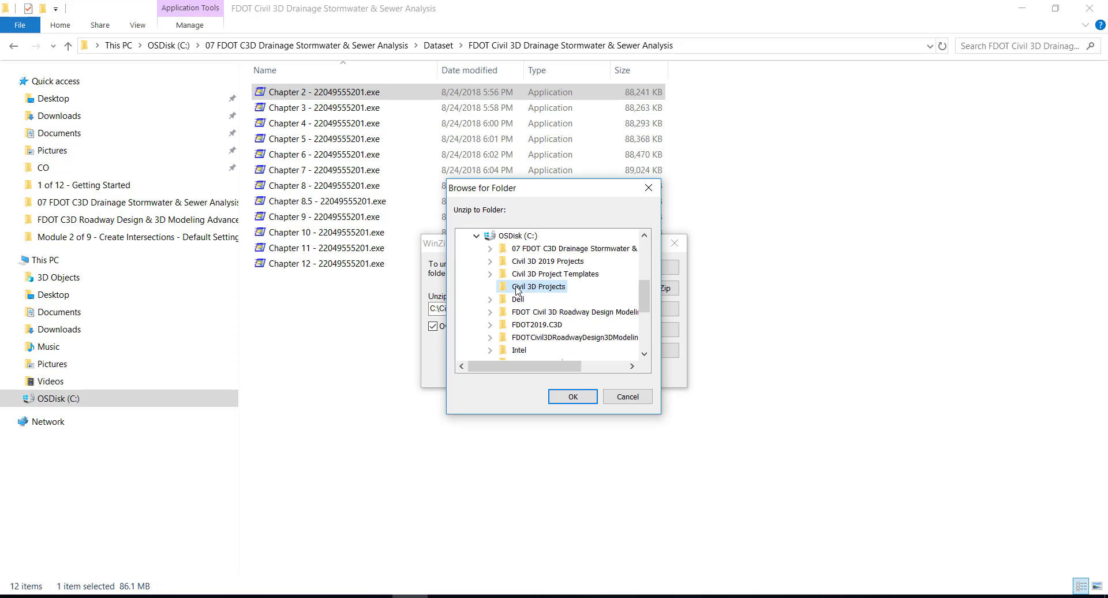
click(578, 397)
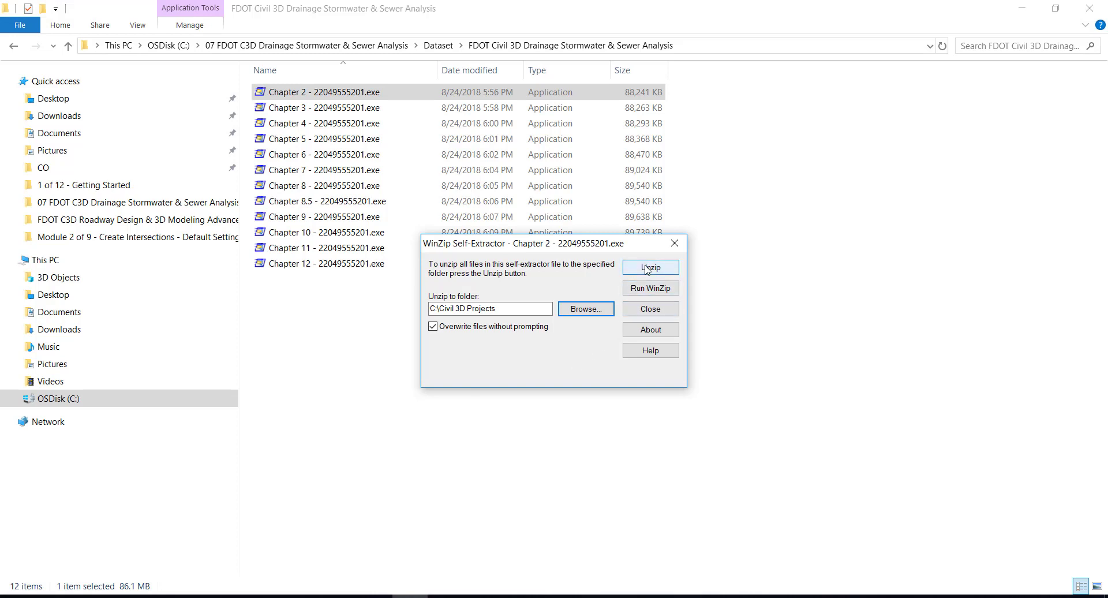
click(648, 270)
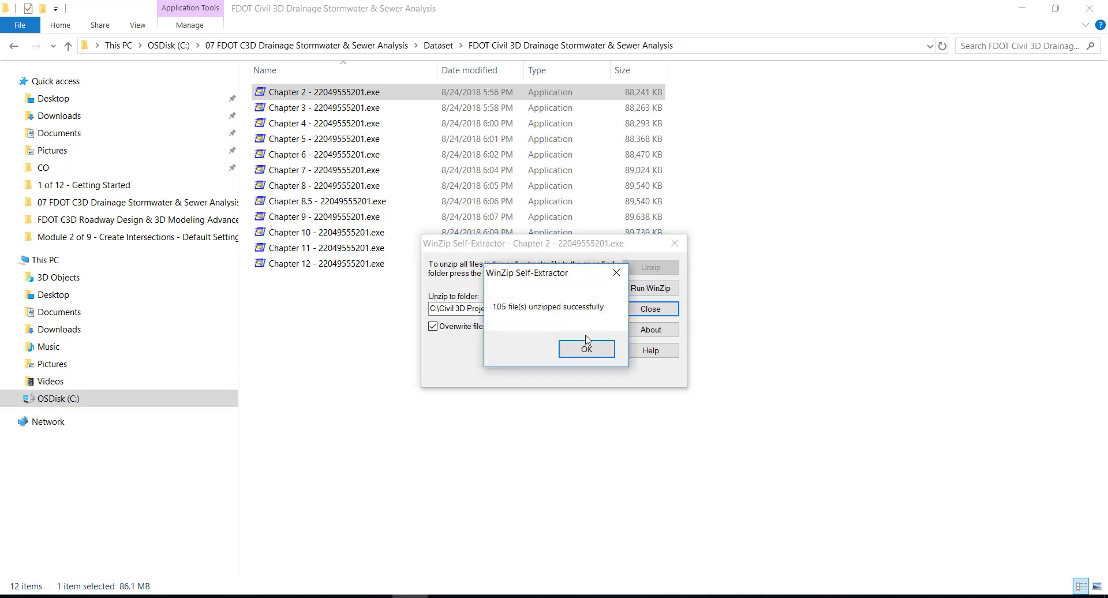
click(584, 350)
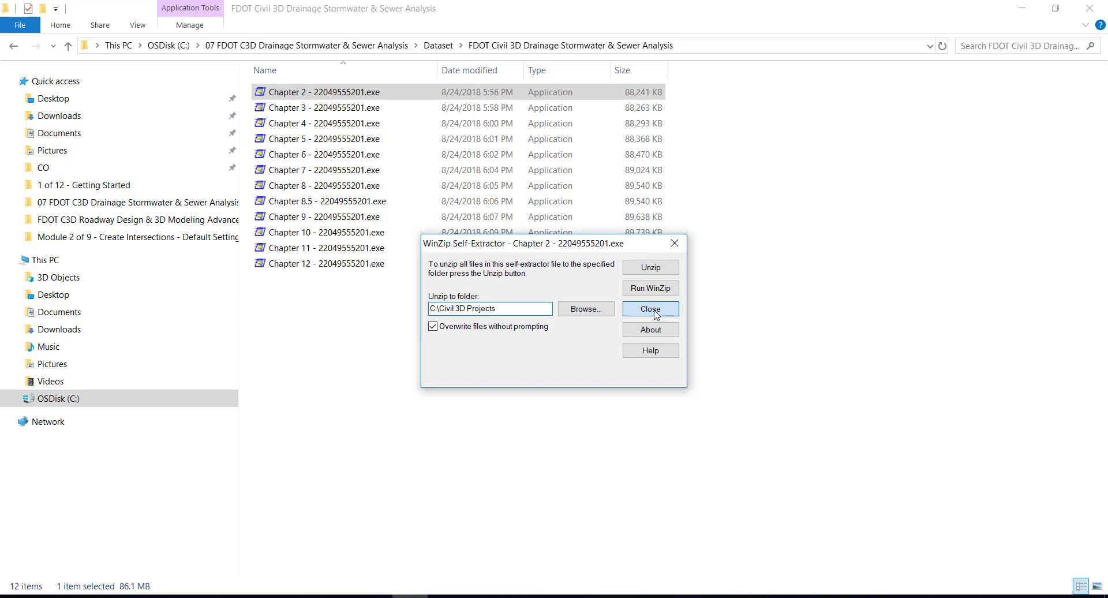
click(650, 309)
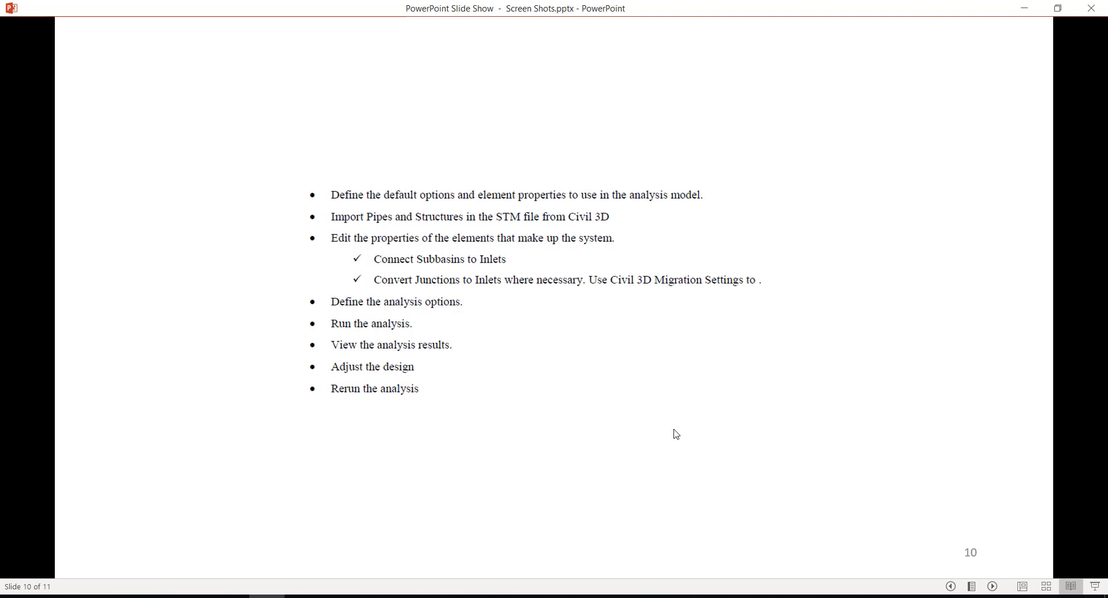
click(677, 435)
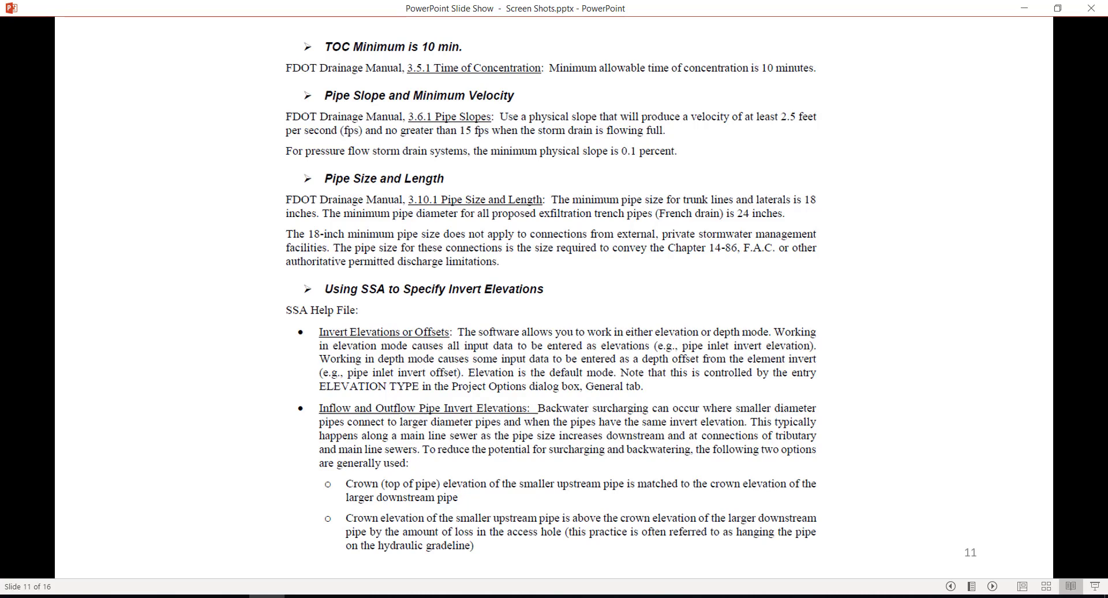
key(Right)
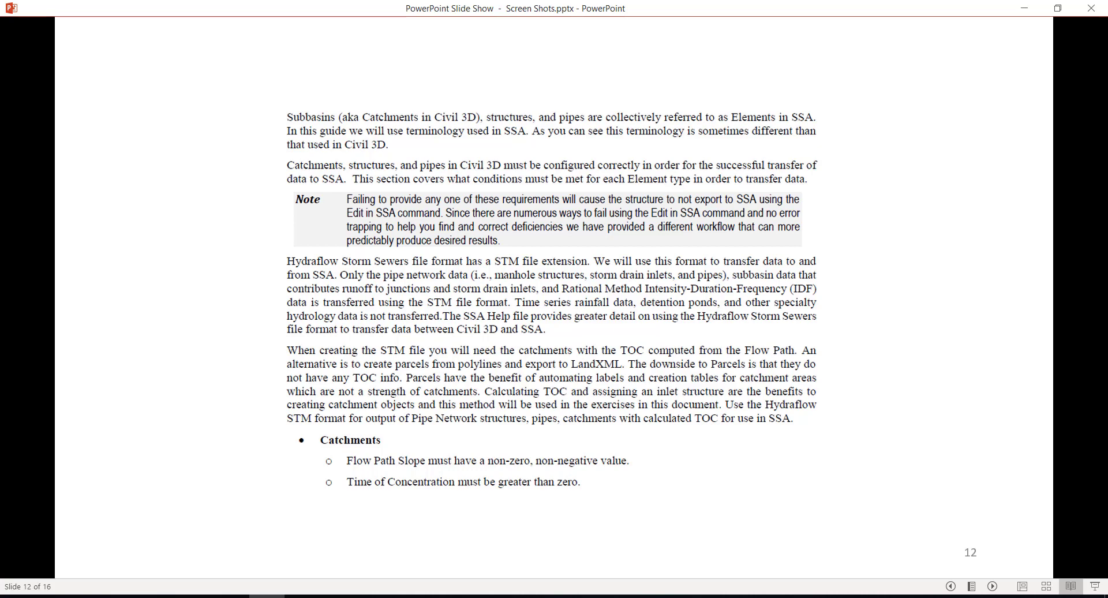
click(671, 429)
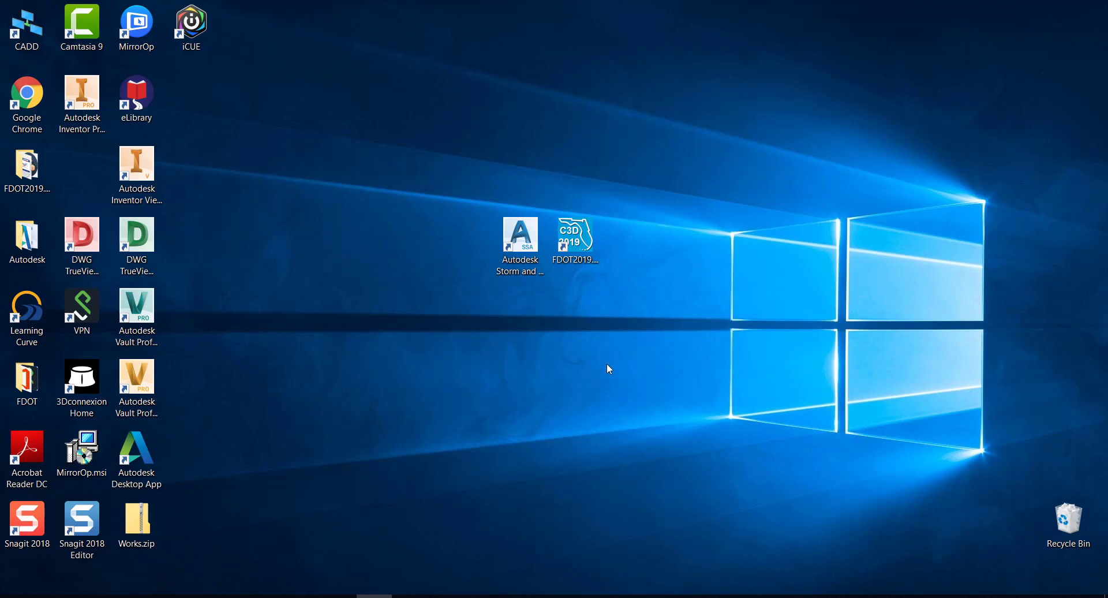
double_click(575, 237)
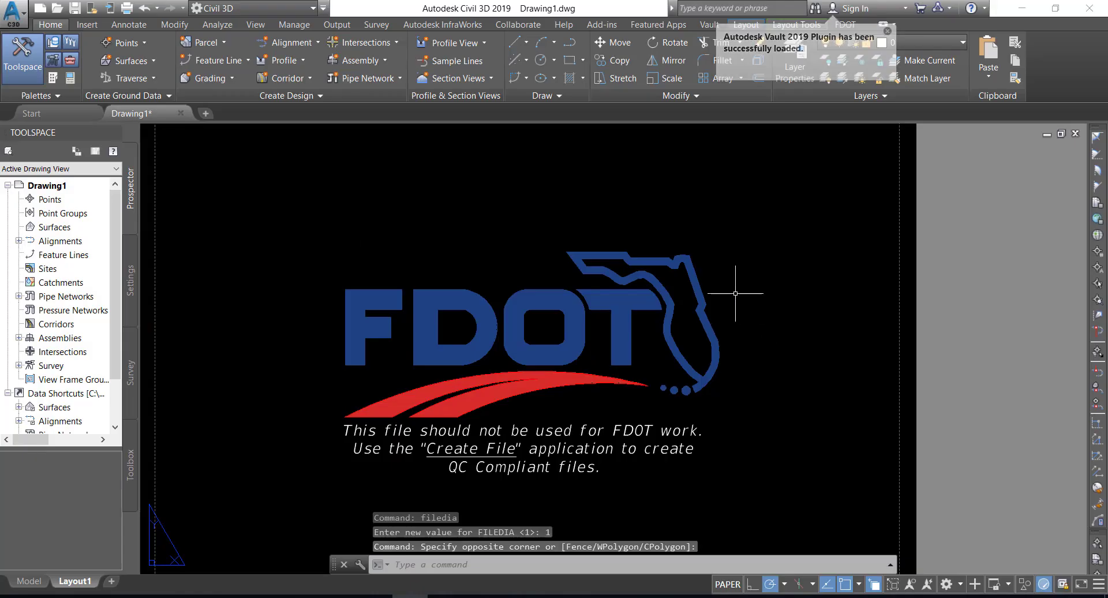
click(17, 14)
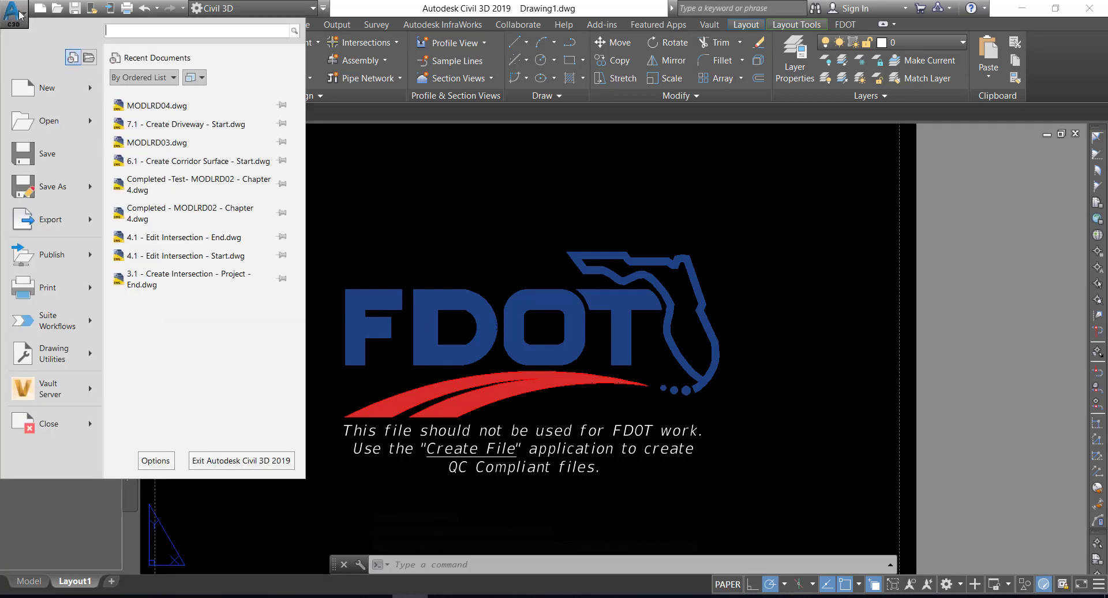
click(51, 123)
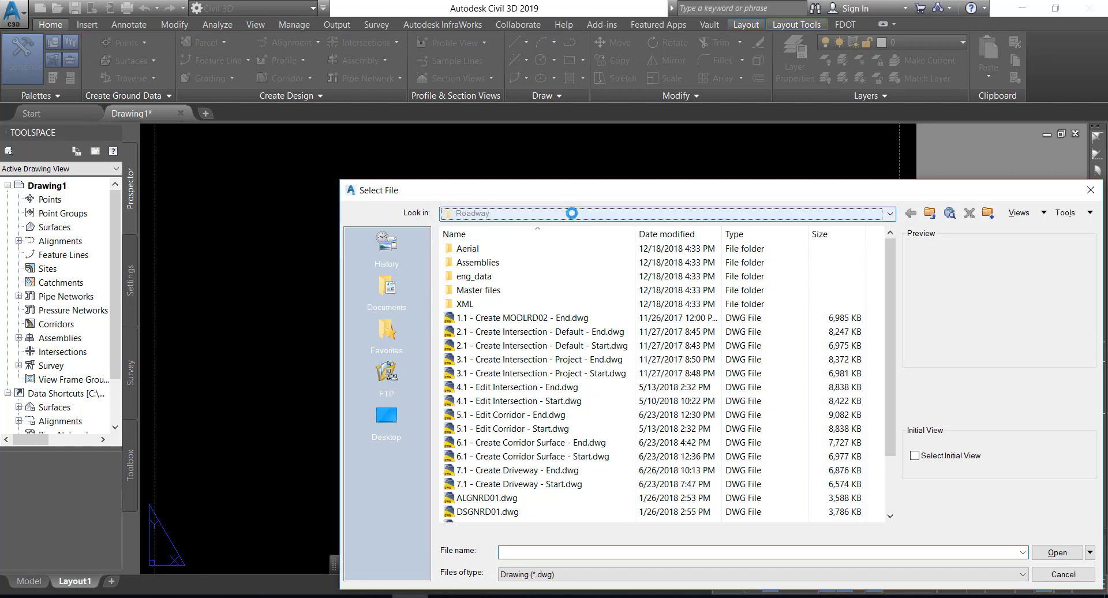
click(572, 214)
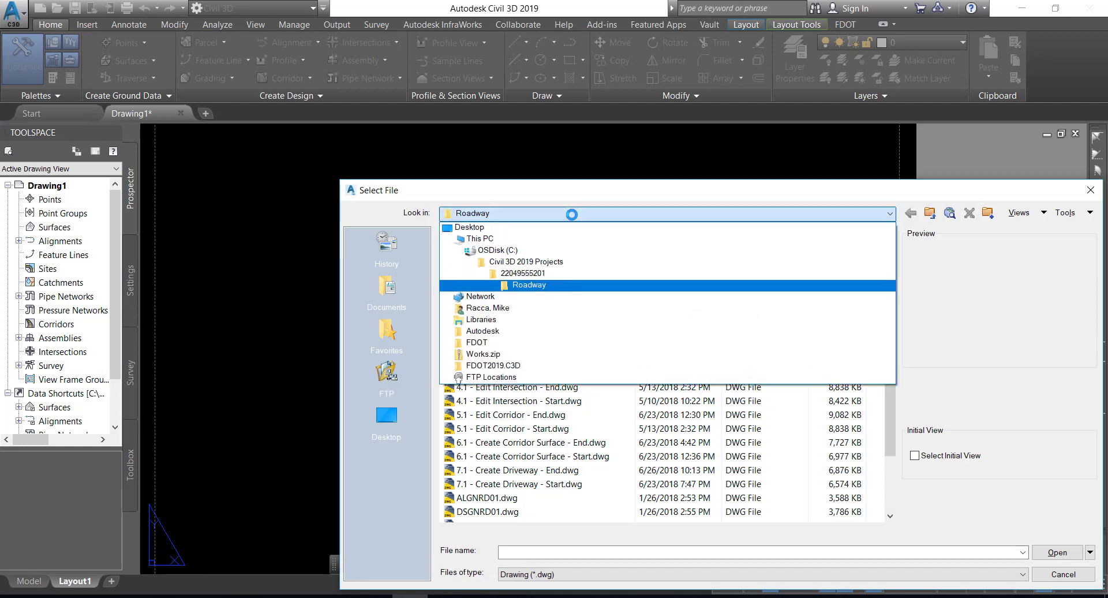
click(508, 250)
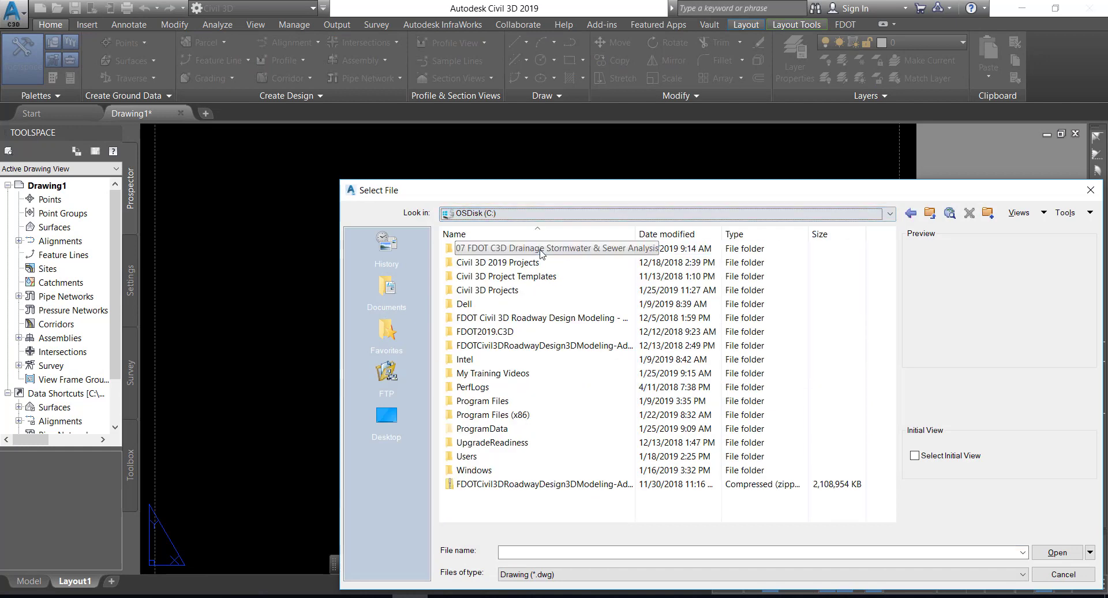
double_click(507, 292)
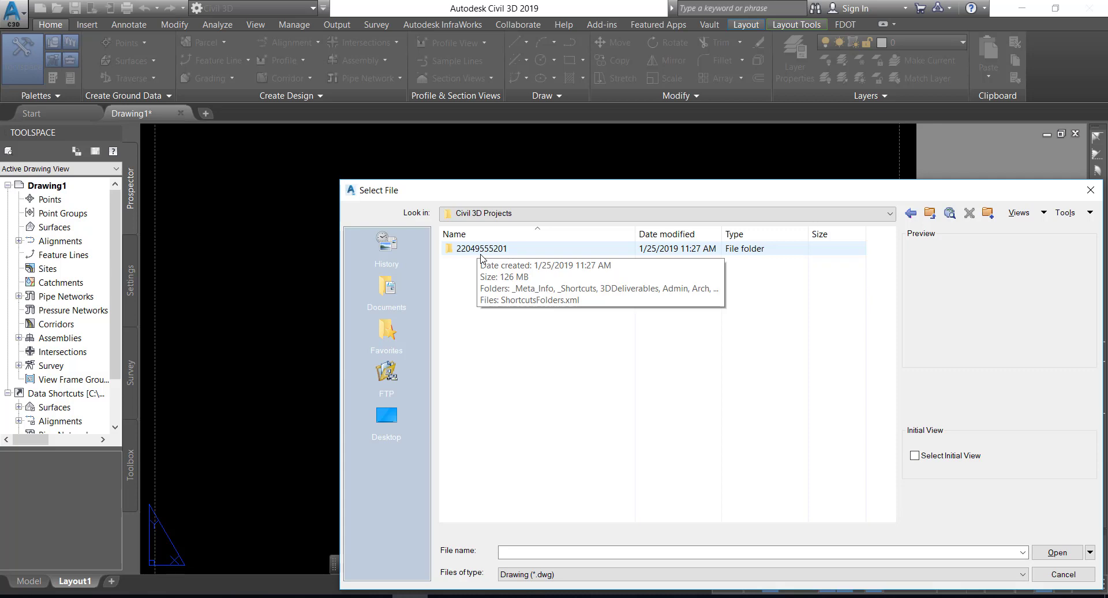
double_click(500, 249)
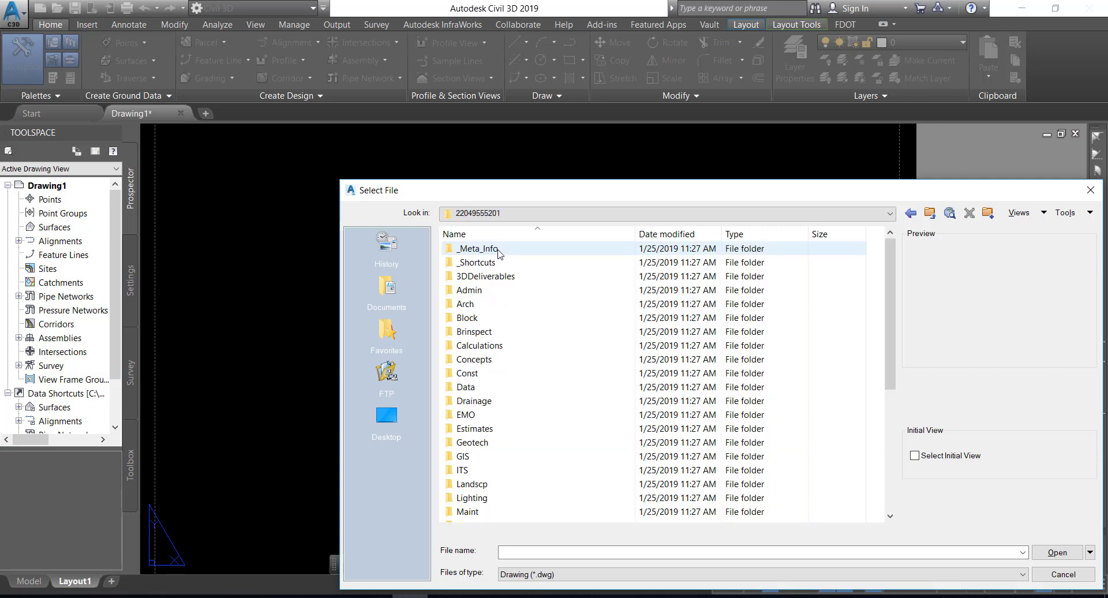
double_click(500, 400)
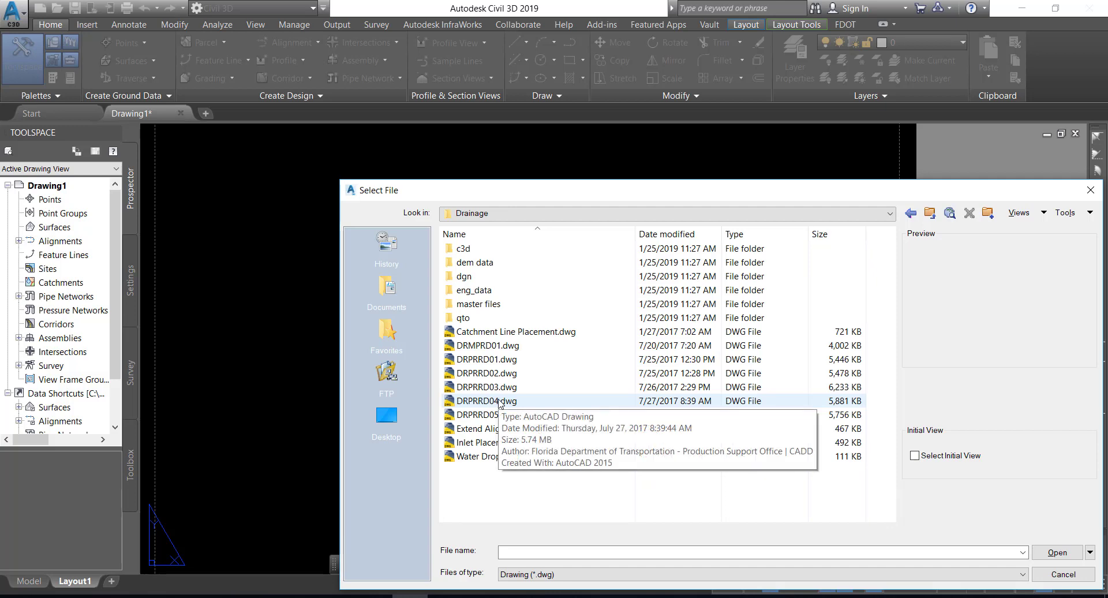
click(479, 414)
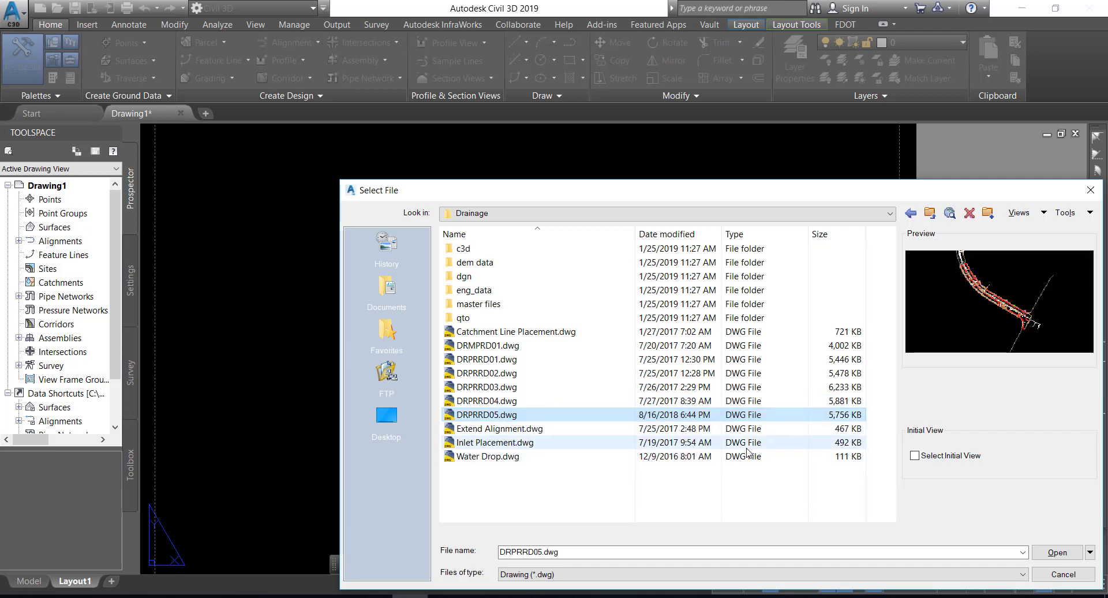
click(1053, 557)
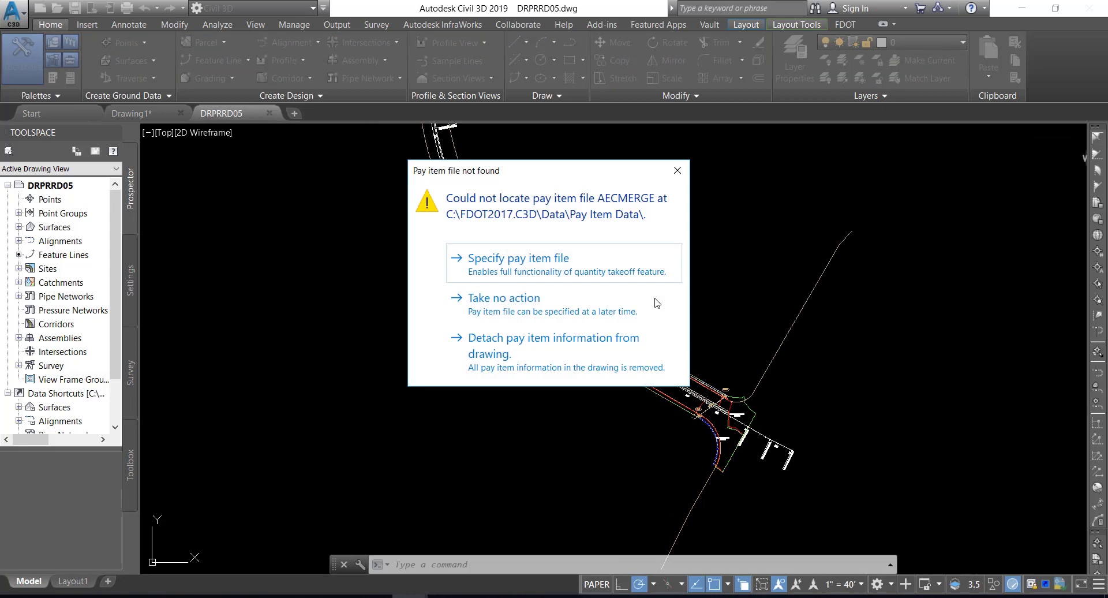
click(536, 305)
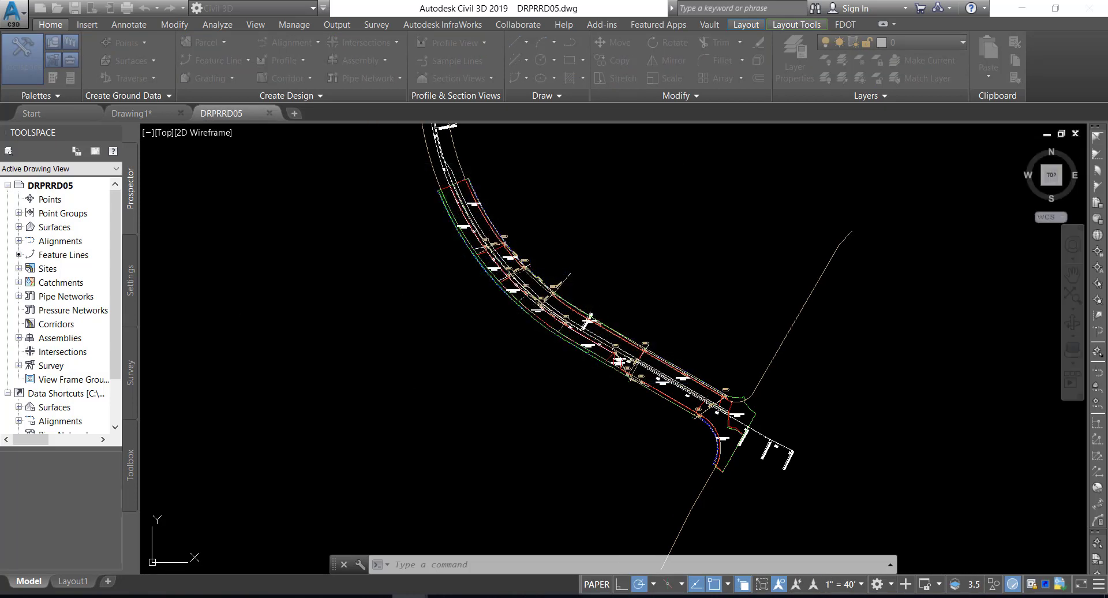
Widen the Toolspace and open the Pipe Network feature settings of the DRPRRD05 drawing for editing
click(133, 293)
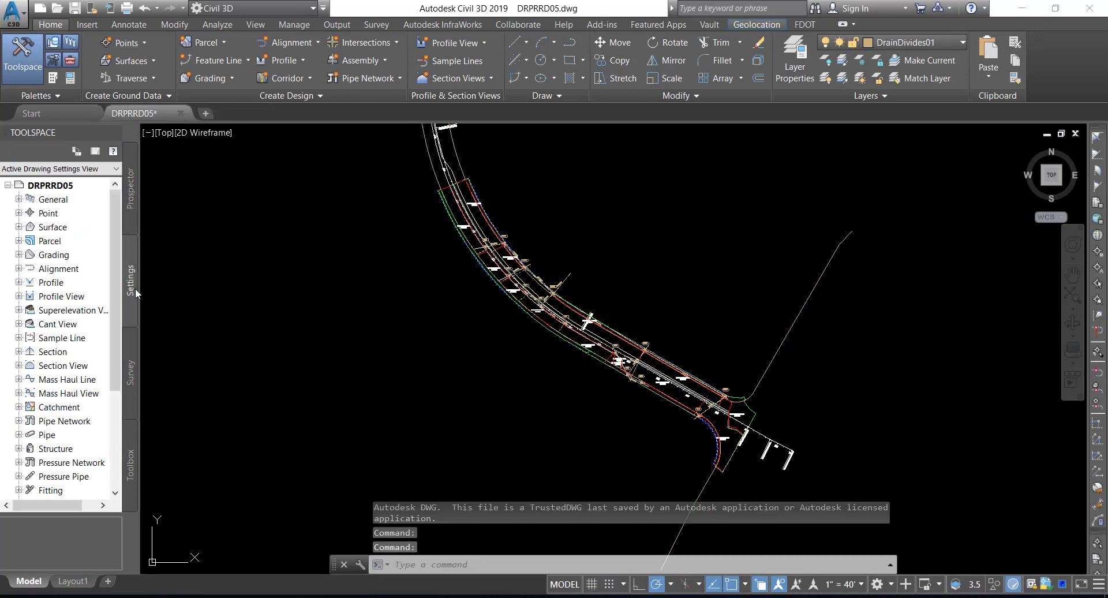
click(146, 284)
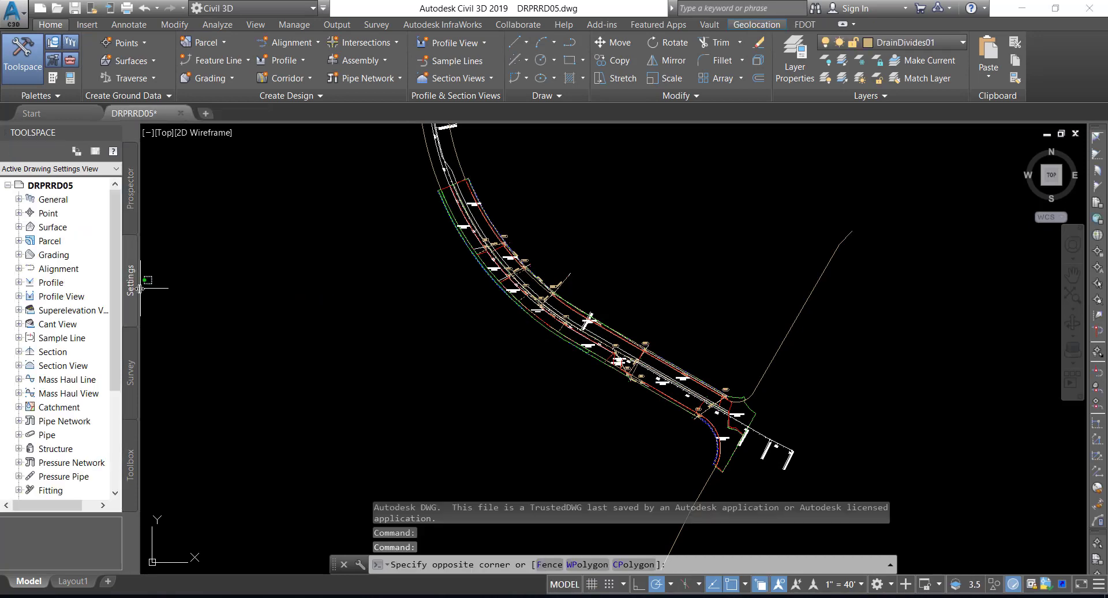
drag(140, 289, 215, 292)
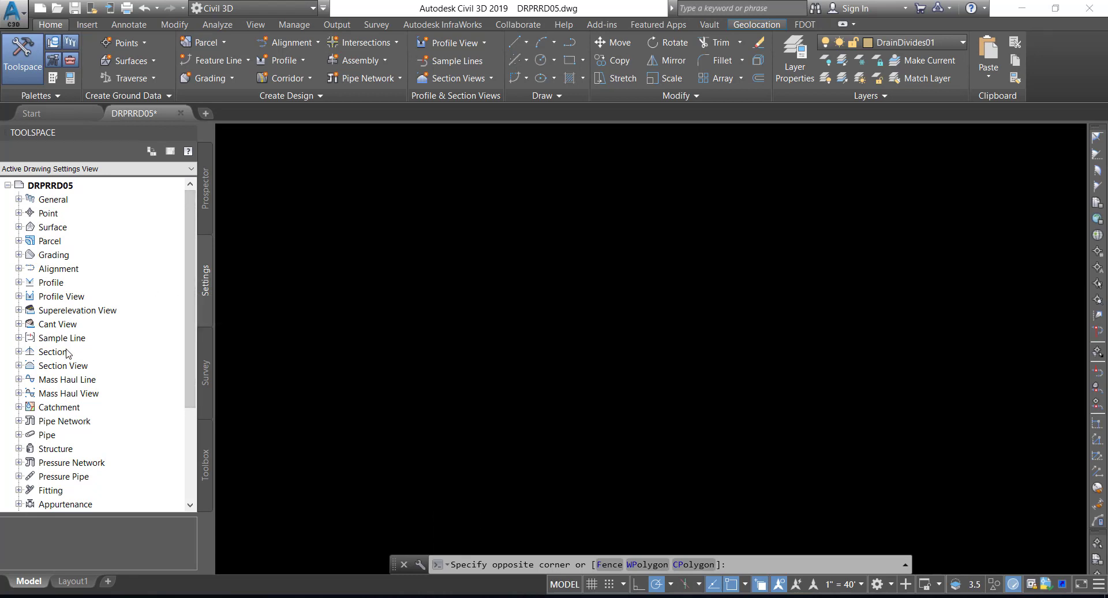
click(56, 425)
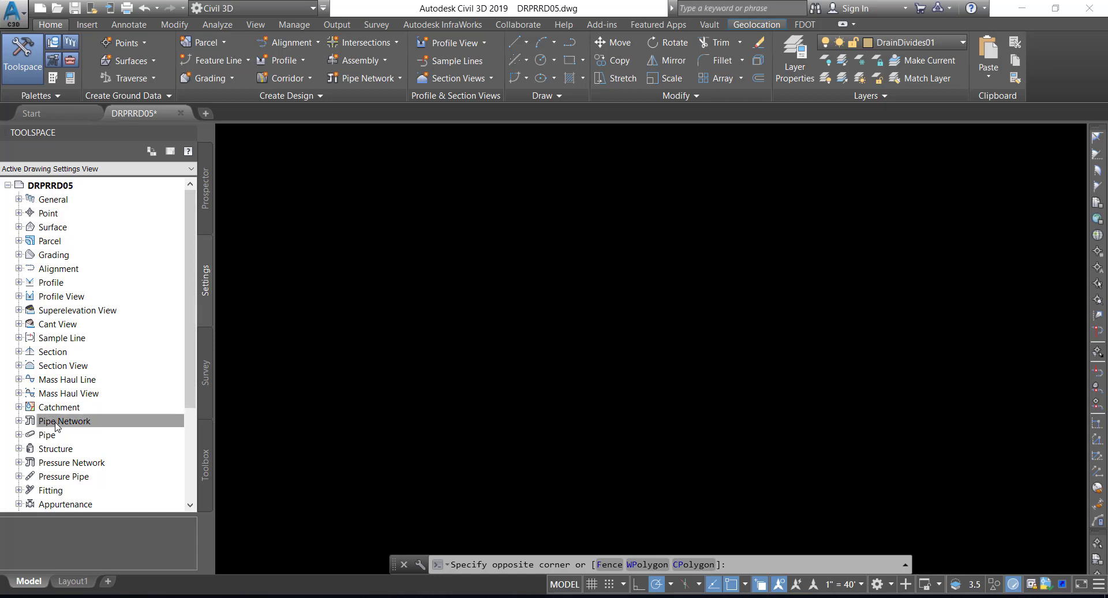
right_click(56, 422)
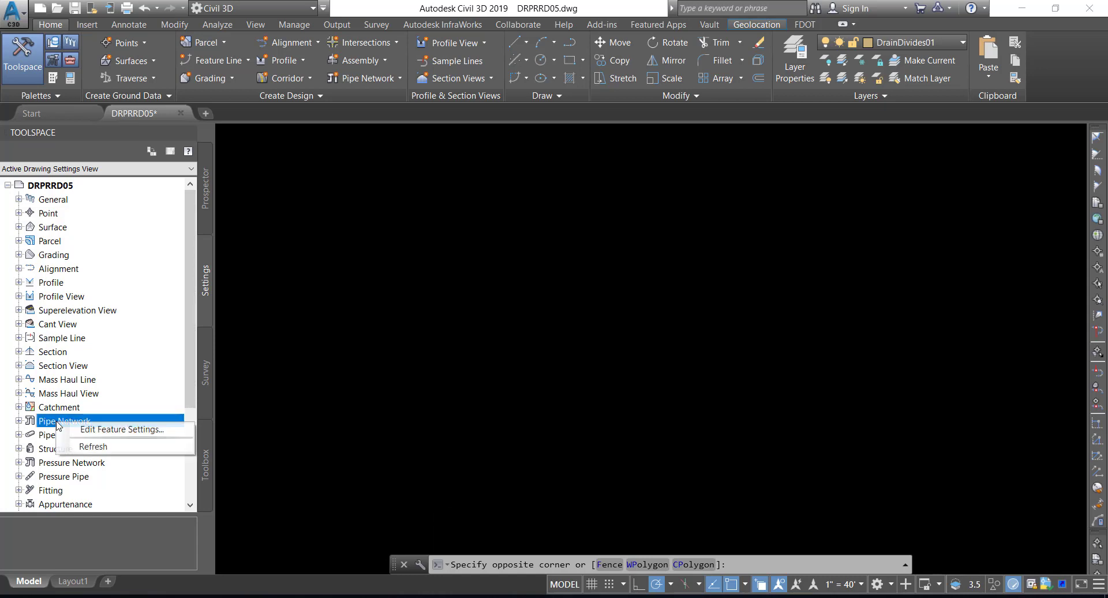
click(126, 430)
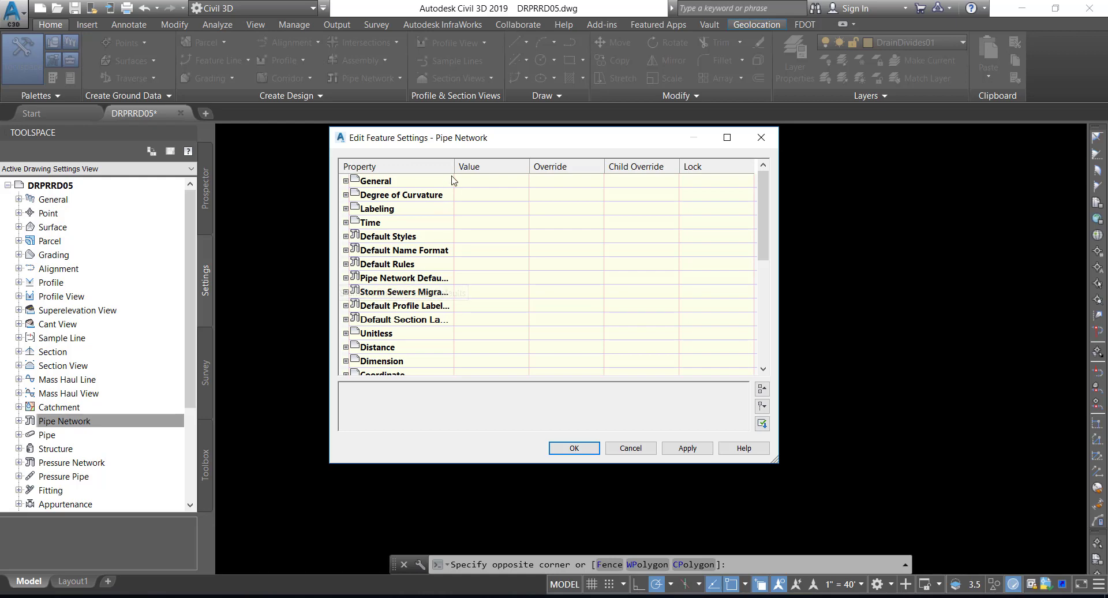
Widen the Property column, expand Storm Sewers Migration Defaults and open the part matchup settings for Part Matching Defaults
drag(455, 166, 512, 167)
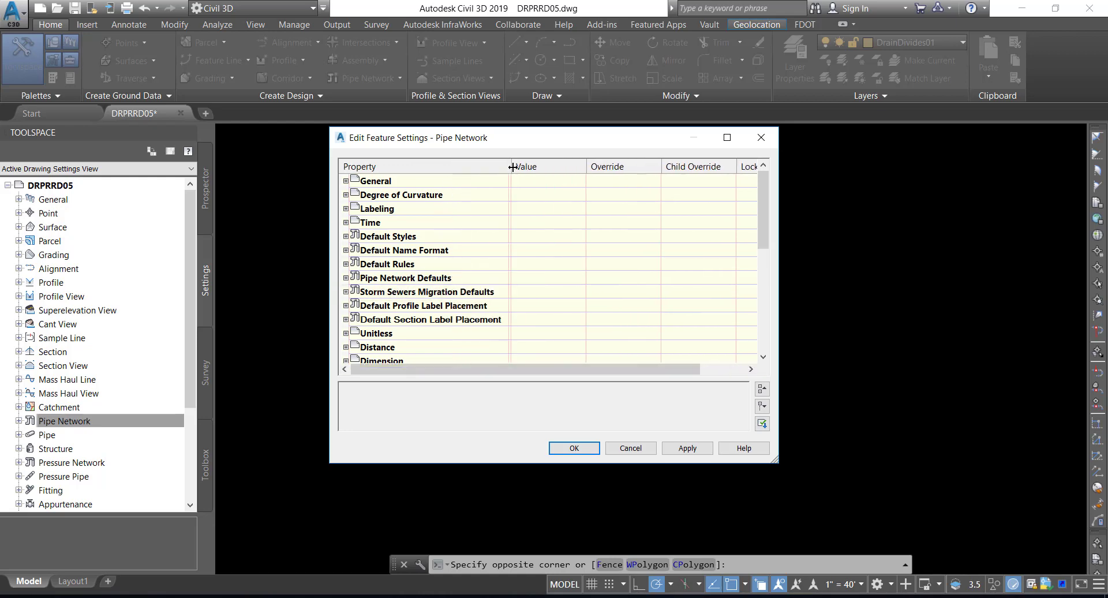
click(378, 293)
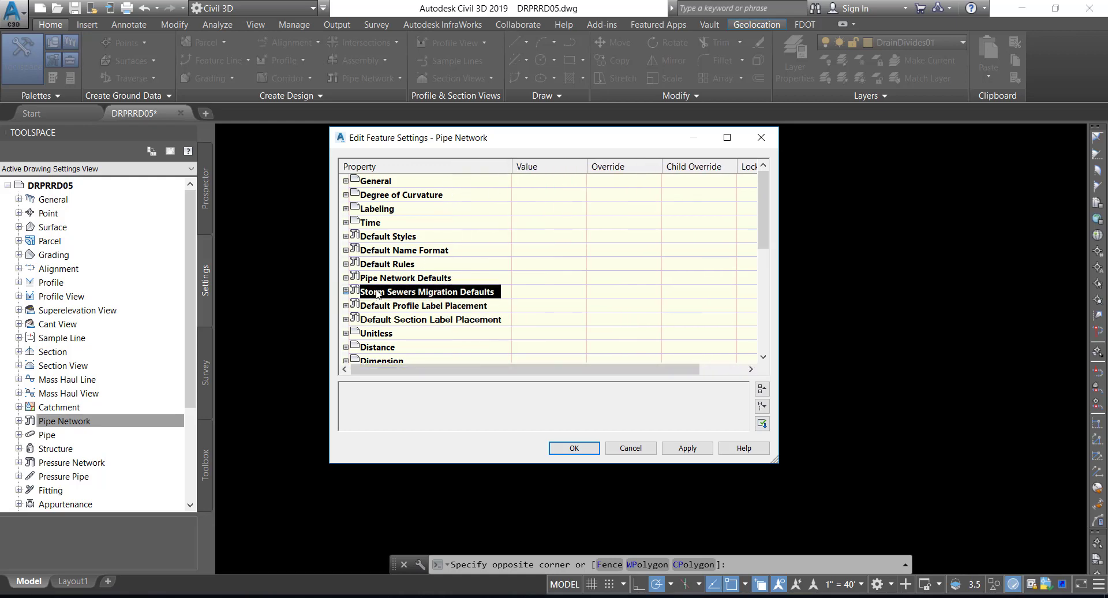
click(346, 291)
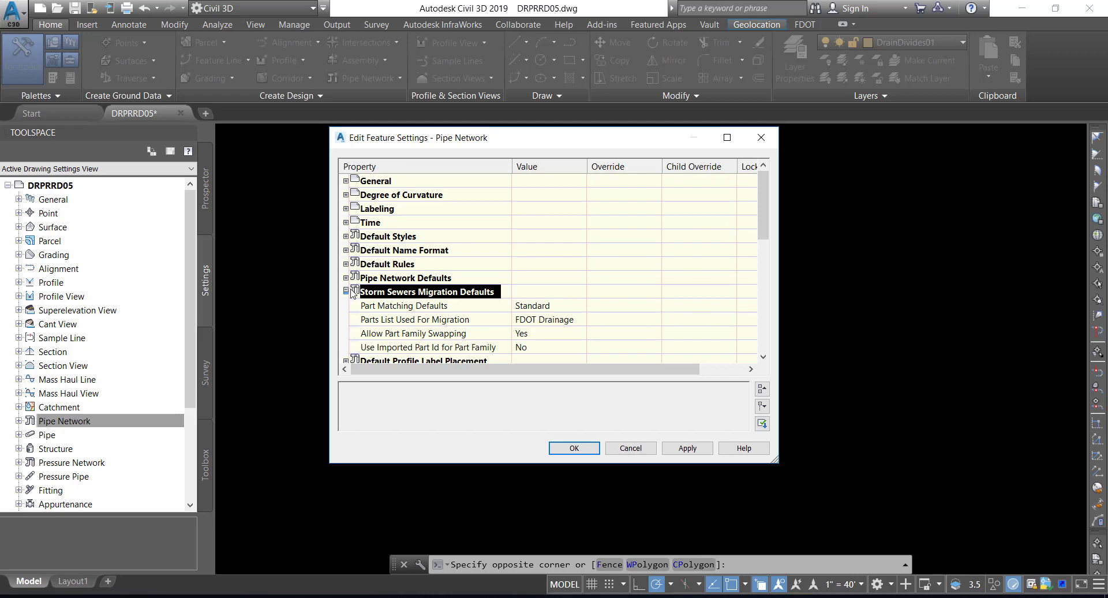
click(413, 310)
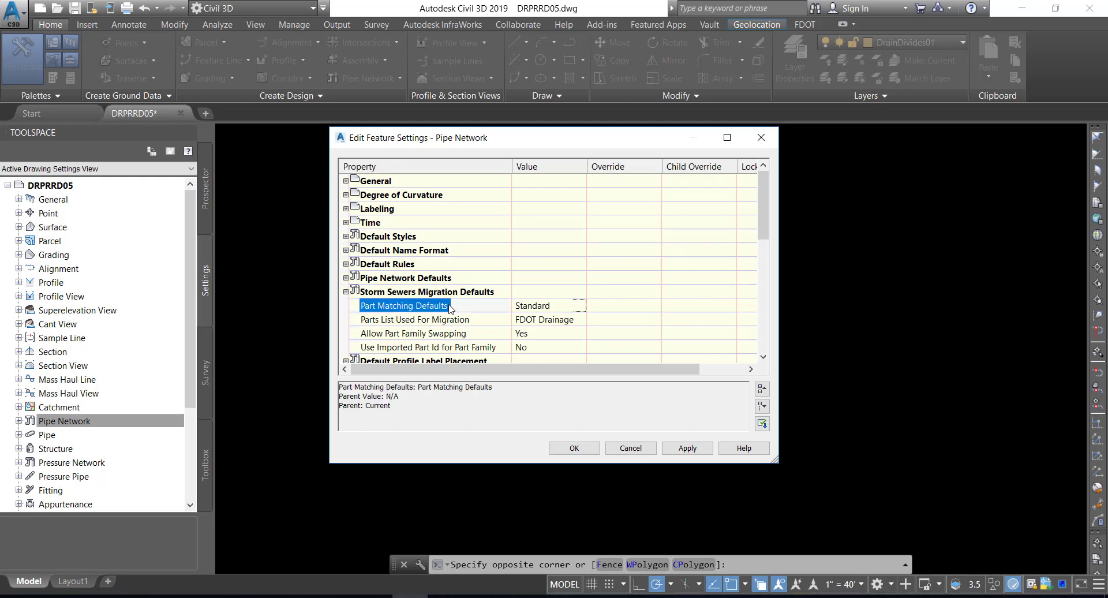
click(546, 309)
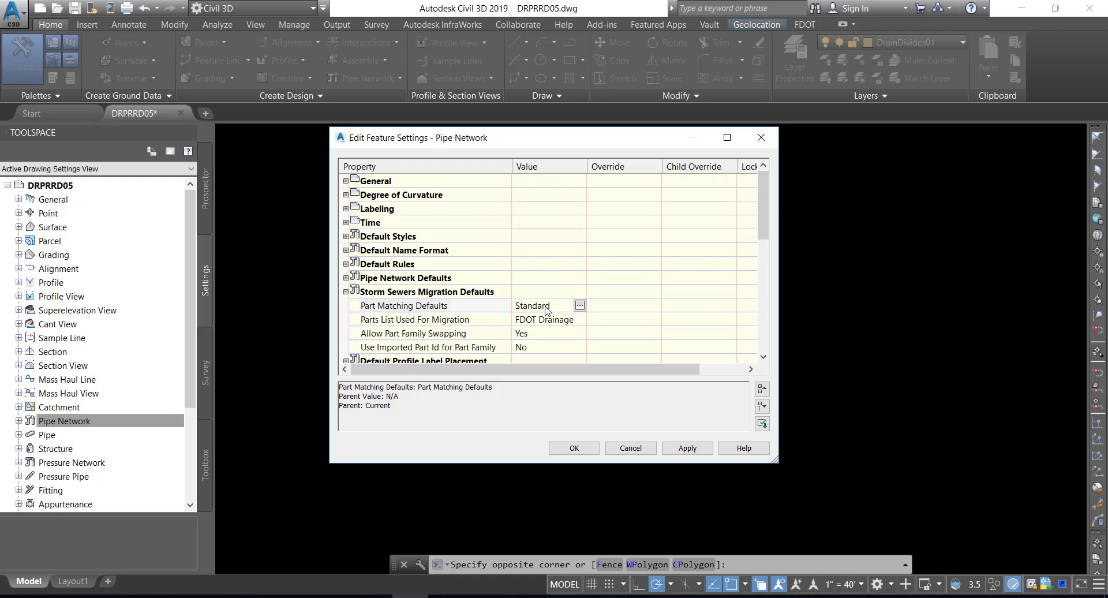
click(580, 306)
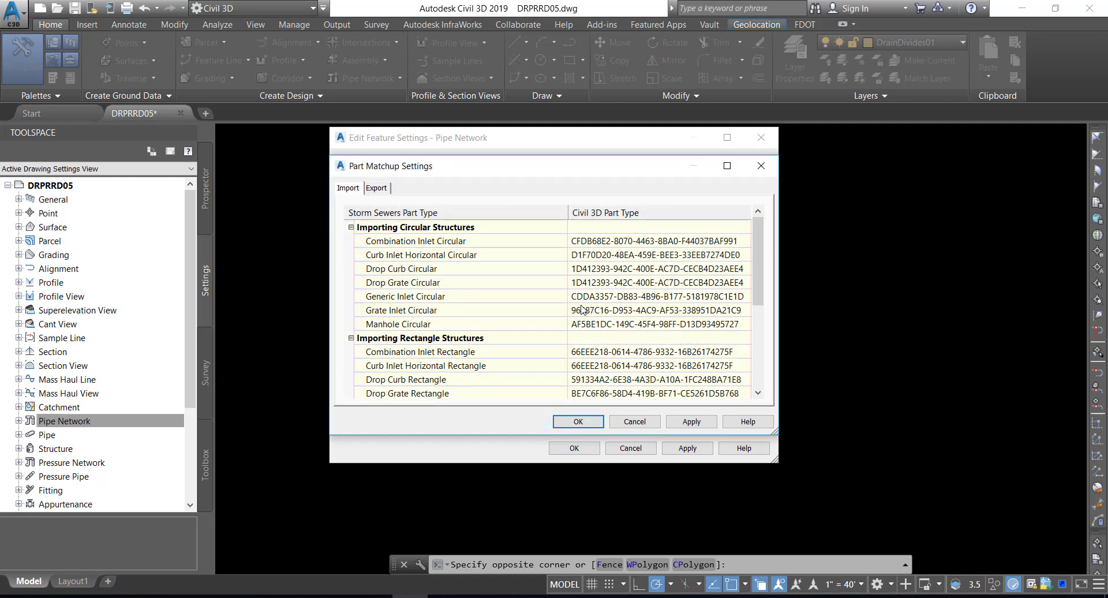
In the export part matchups, map Index No. 425-020 - Curb Inlet Type 2 with Round Bottom to Curb Inlet Horizontal Circular
click(377, 188)
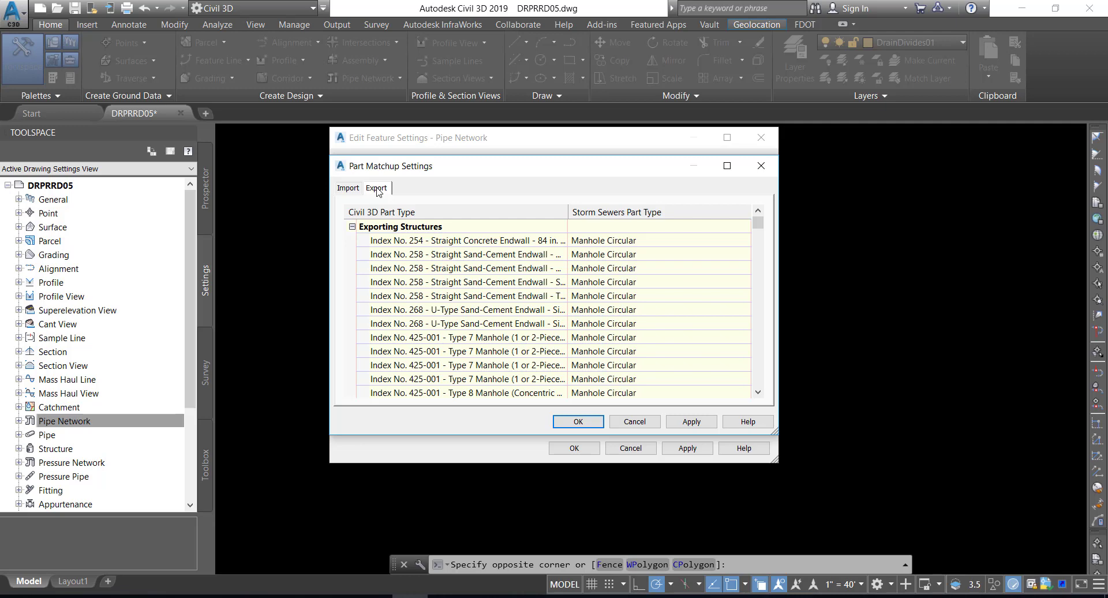
click(352, 227)
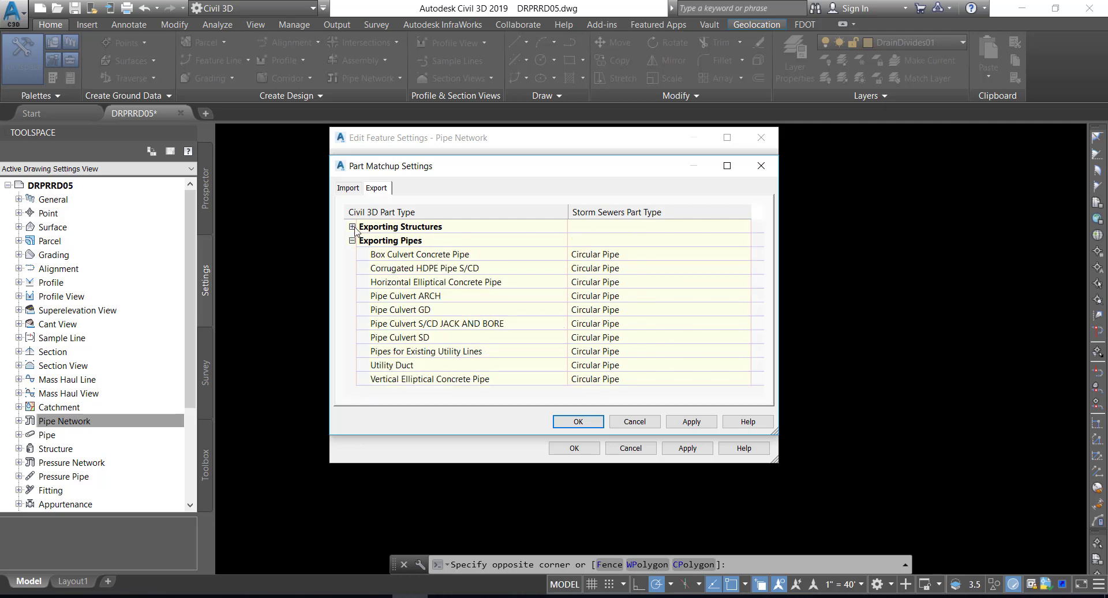
click(352, 240)
click(352, 227)
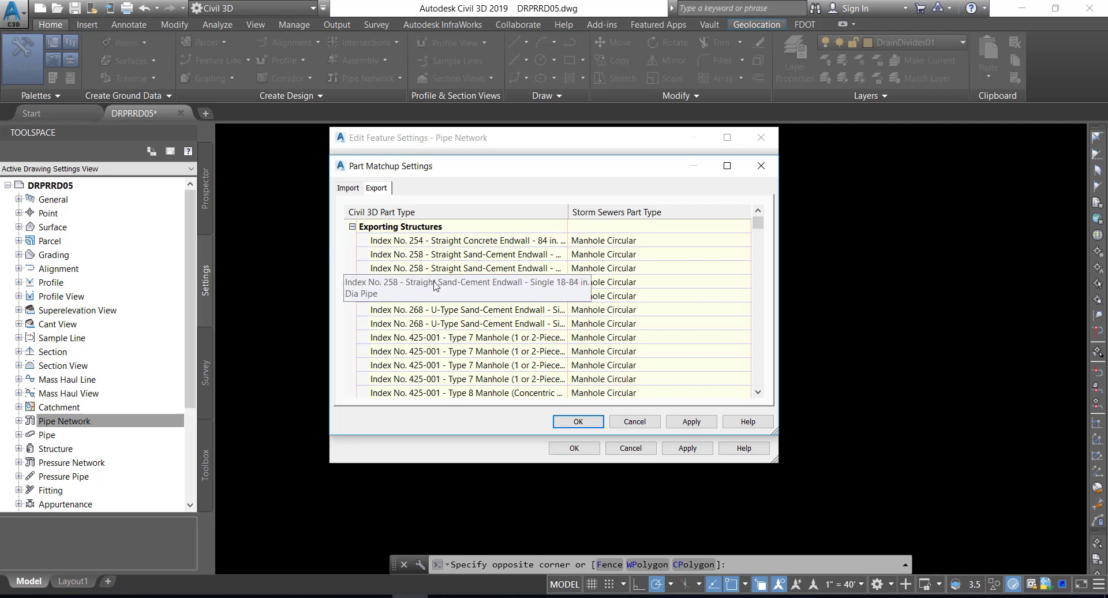
scroll(434, 285, down, 5)
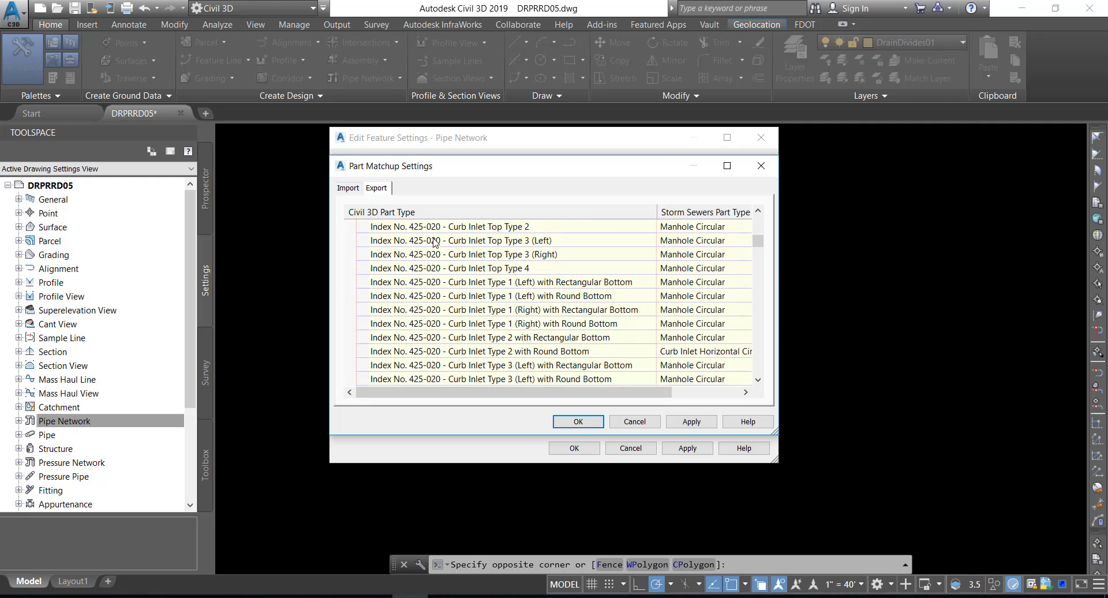
click(440, 351)
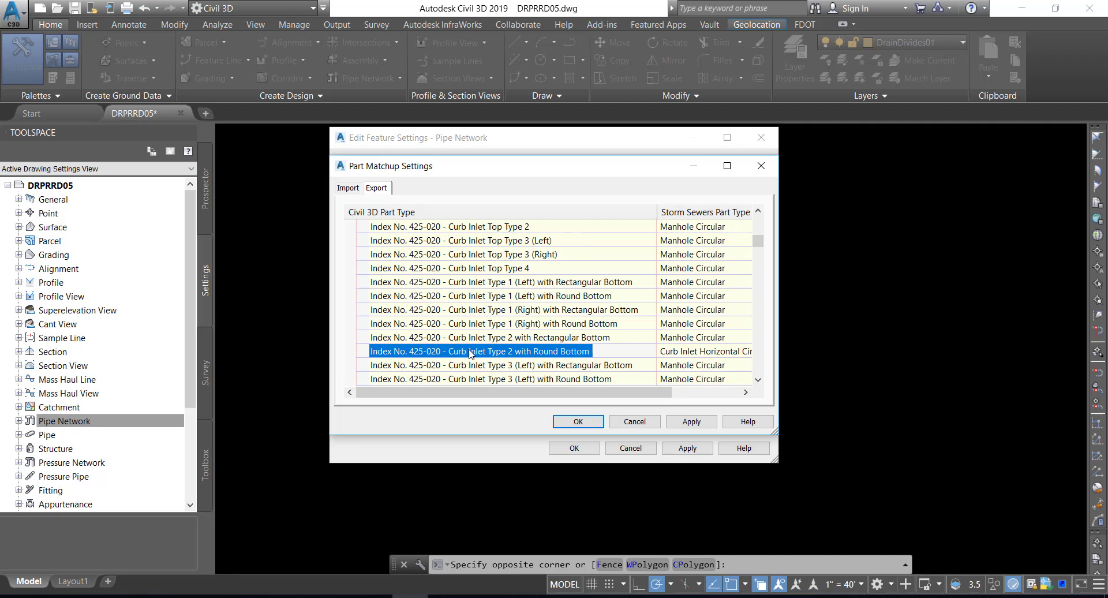
click(730, 358)
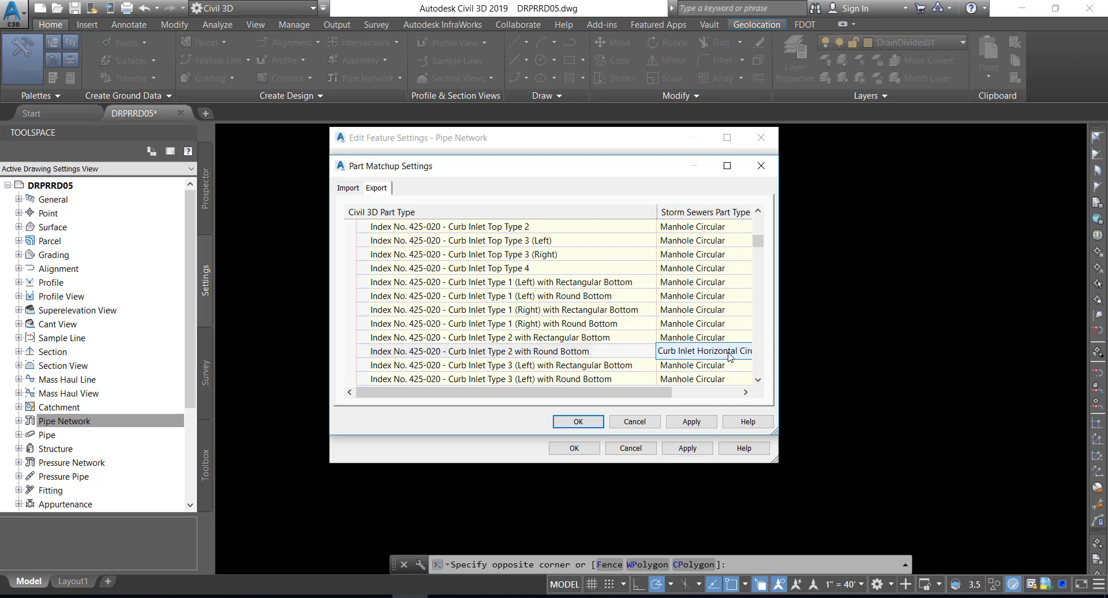
click(729, 355)
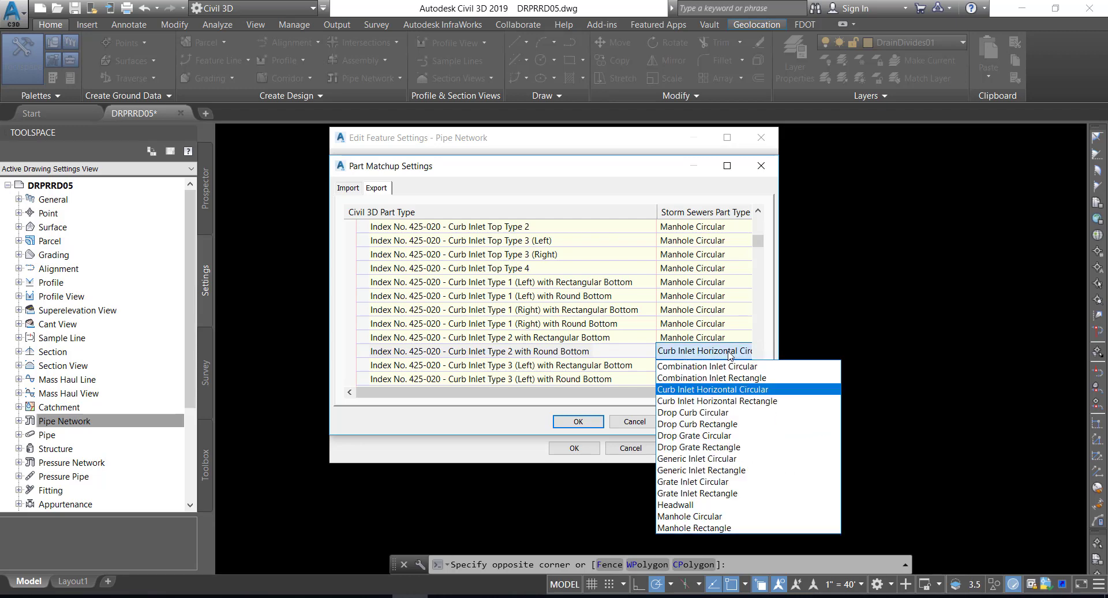
click(707, 390)
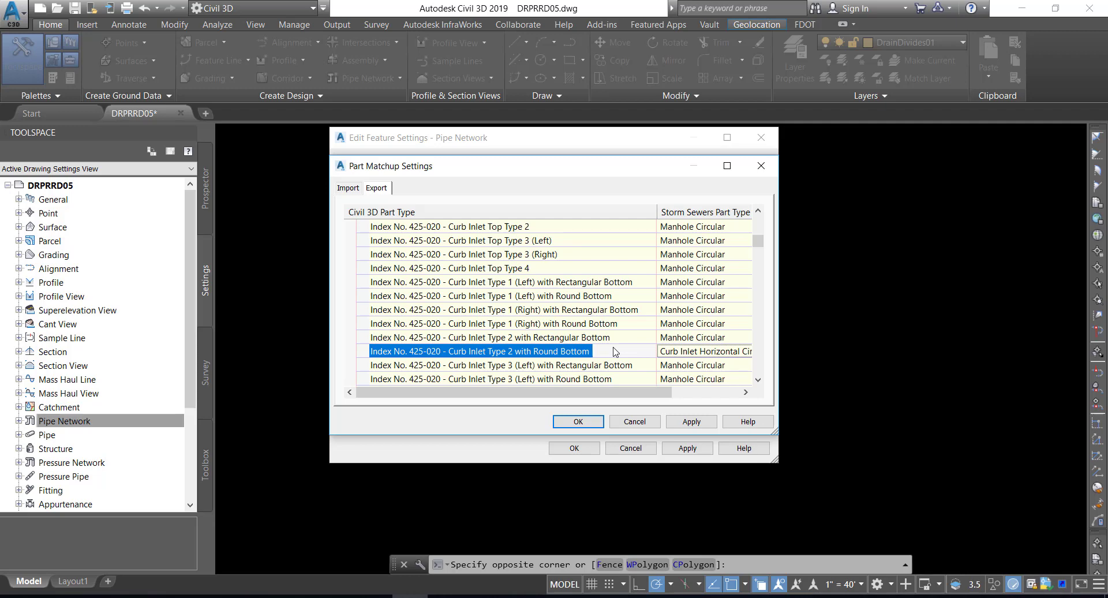
Expand Exporting Pipes in the export matchups and map Pipe Culvert SD to Circular Pipe
scroll(568, 355, down, 8)
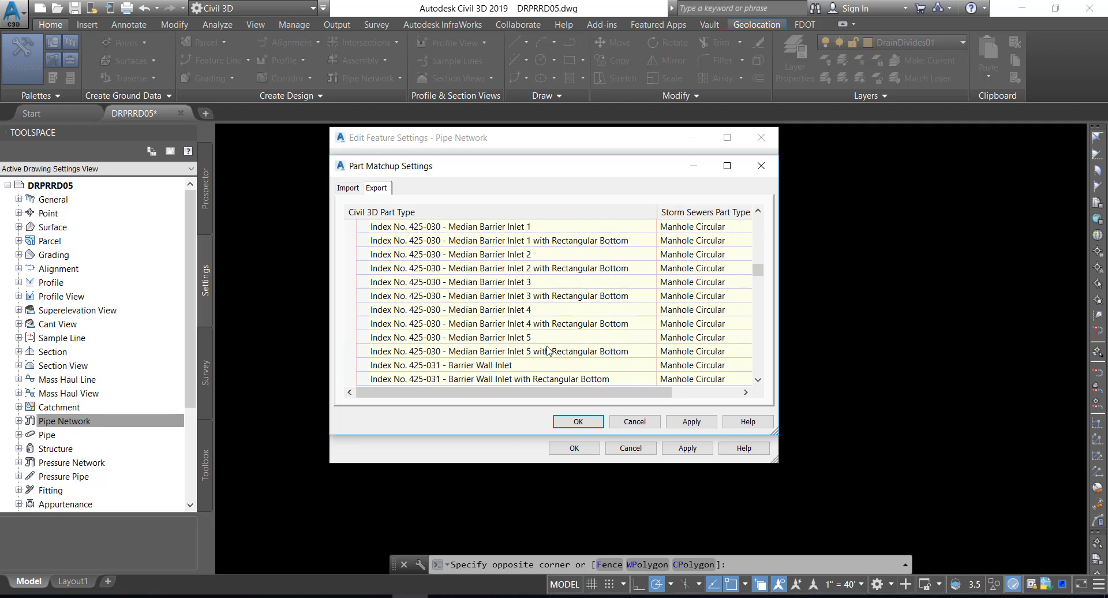
scroll(549, 350, down, 10)
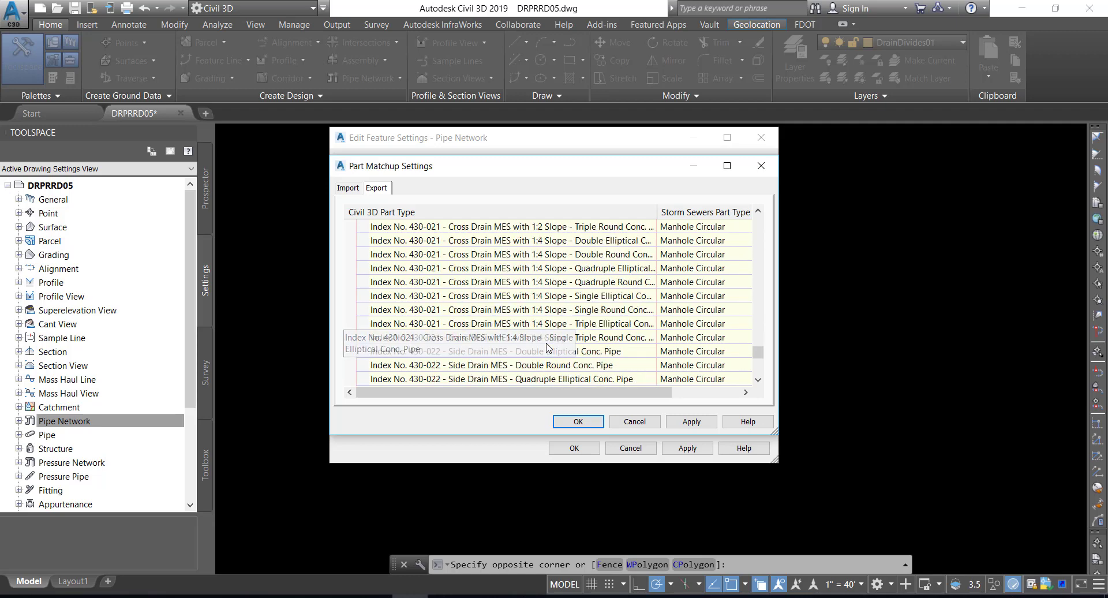
scroll(549, 349, down, 5)
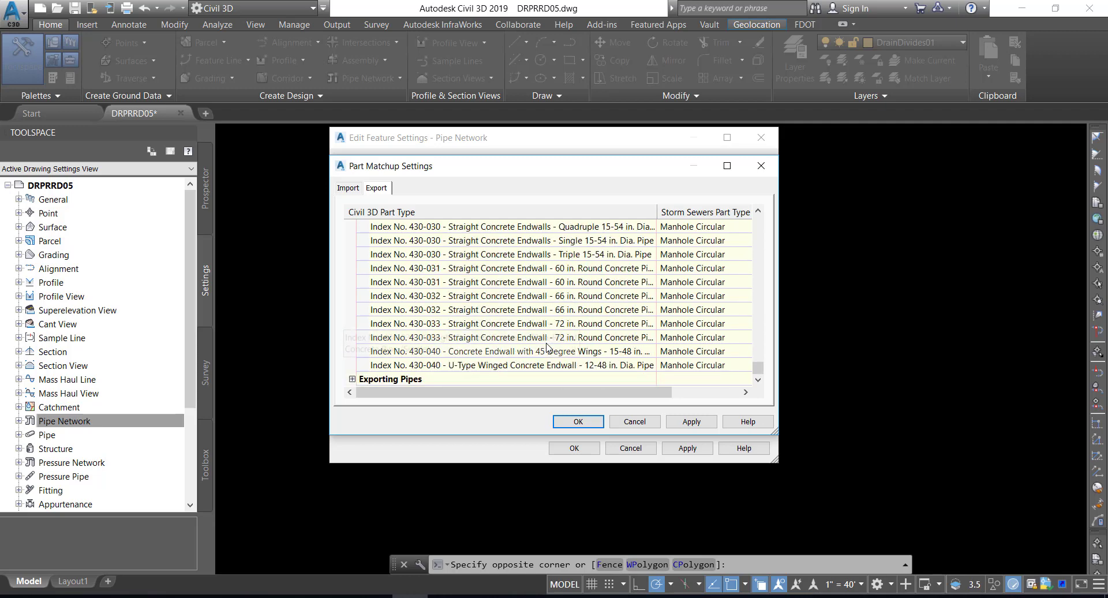
click(352, 380)
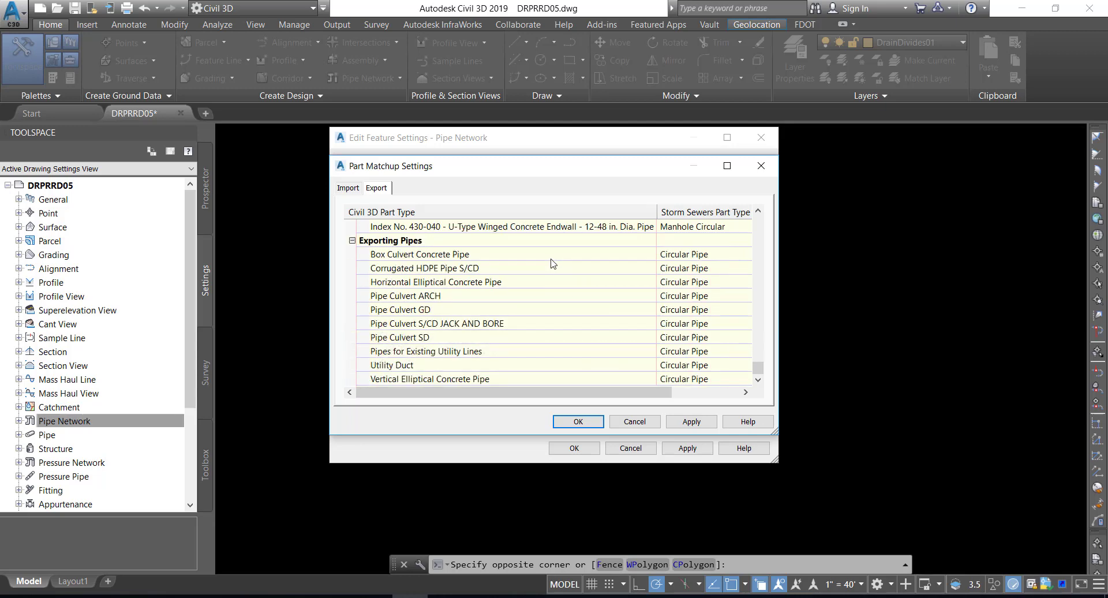
click(450, 337)
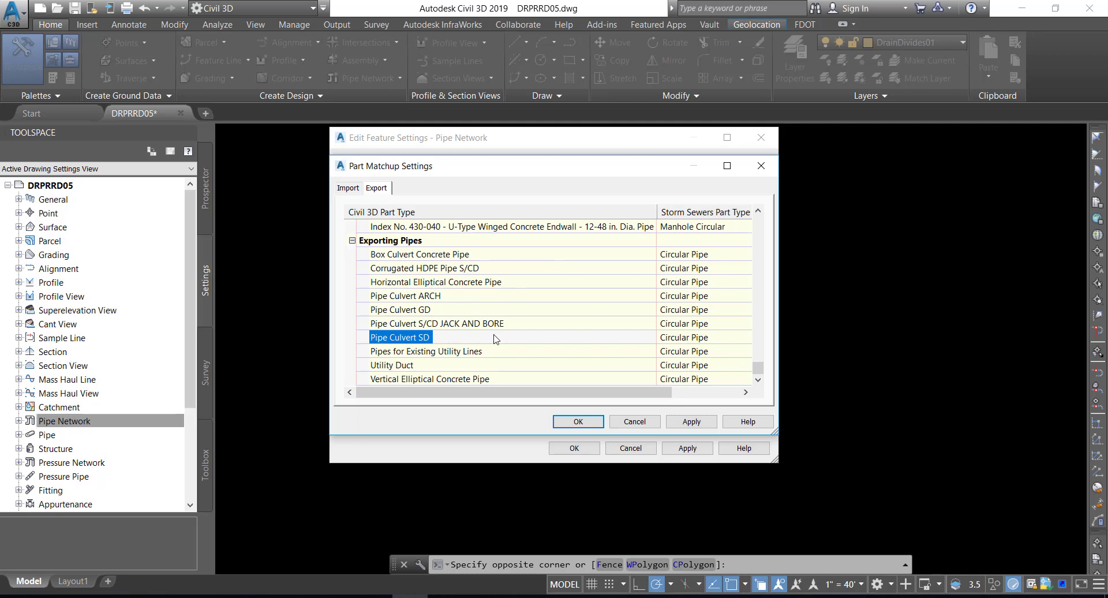
click(707, 340)
click(714, 341)
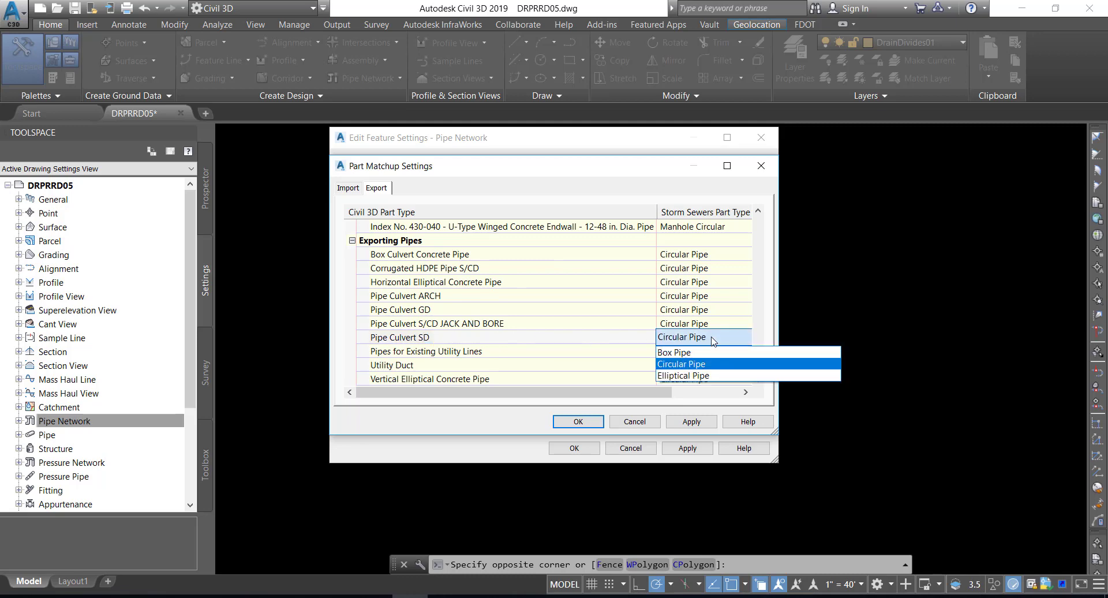
click(700, 364)
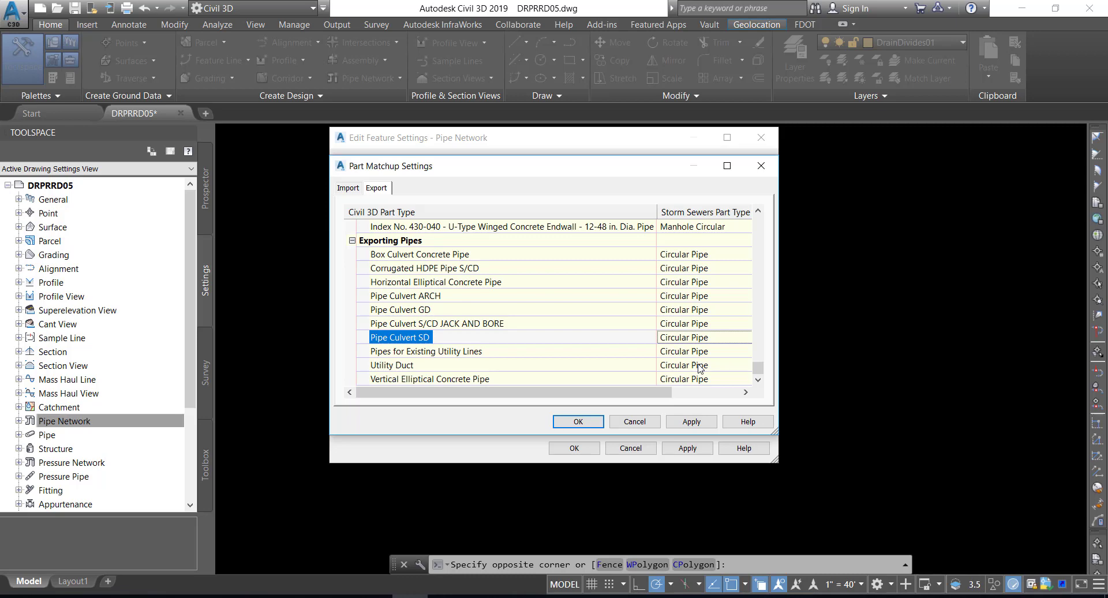
Apply and accept the part matchup and Pipe Network feature settings, and save the drawing
click(691, 422)
click(578, 422)
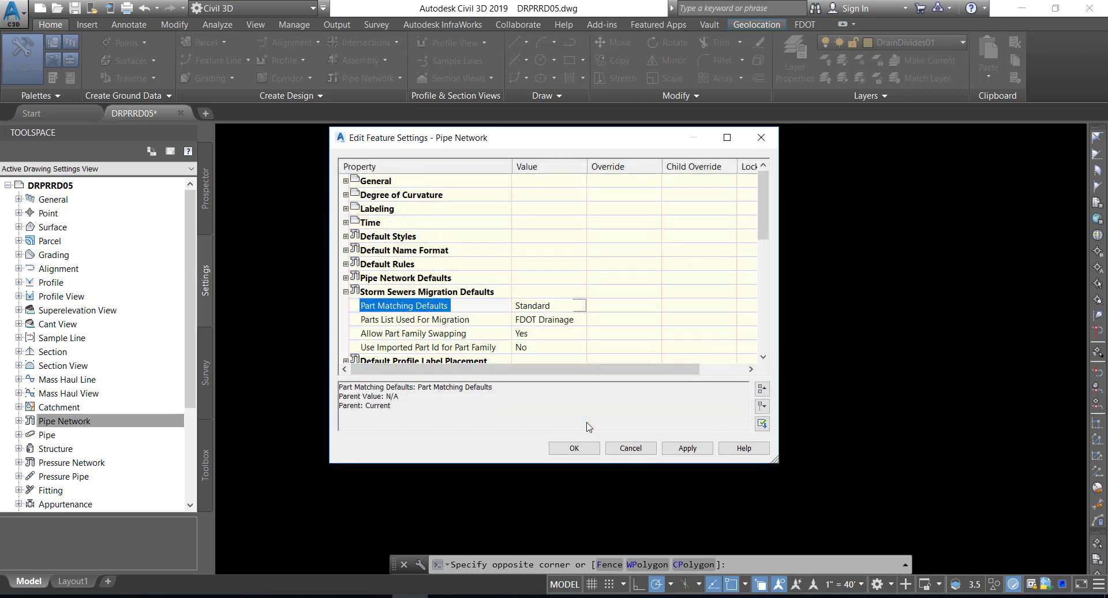
click(687, 449)
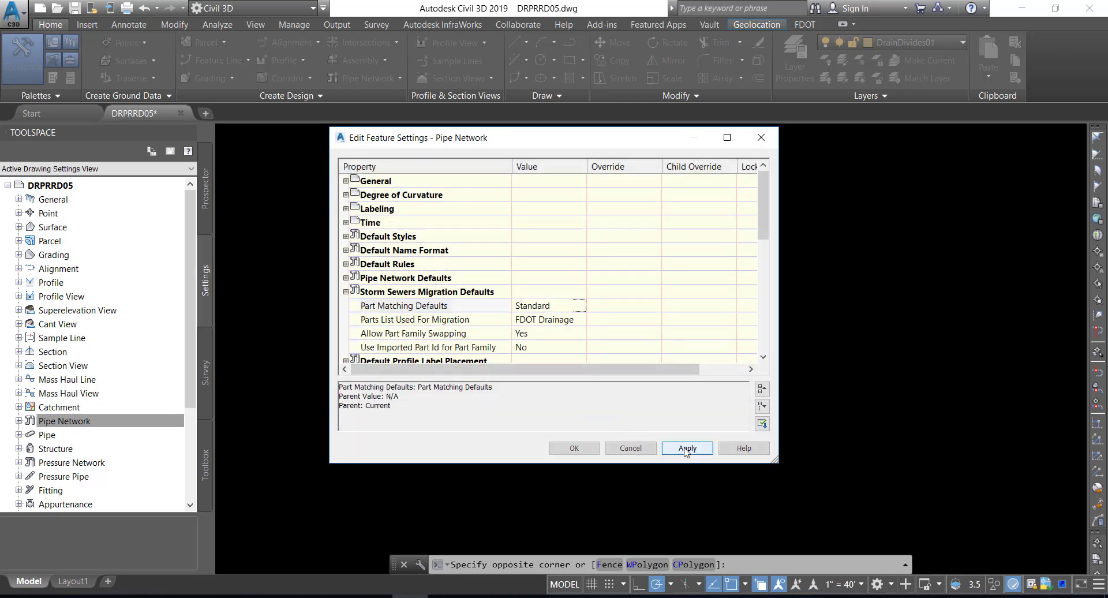
click(588, 449)
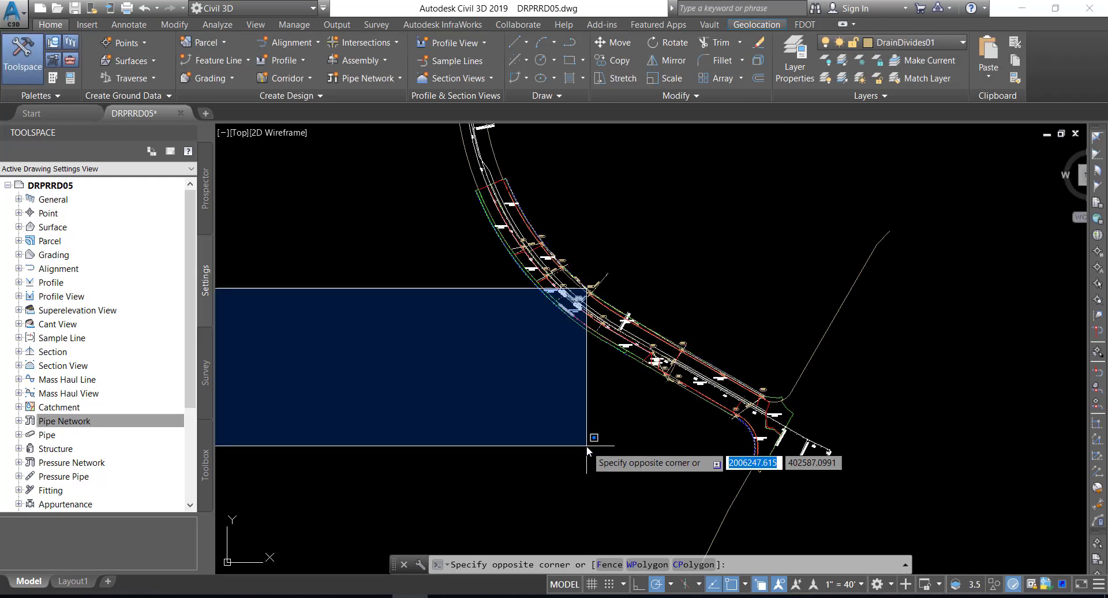
click(427, 323)
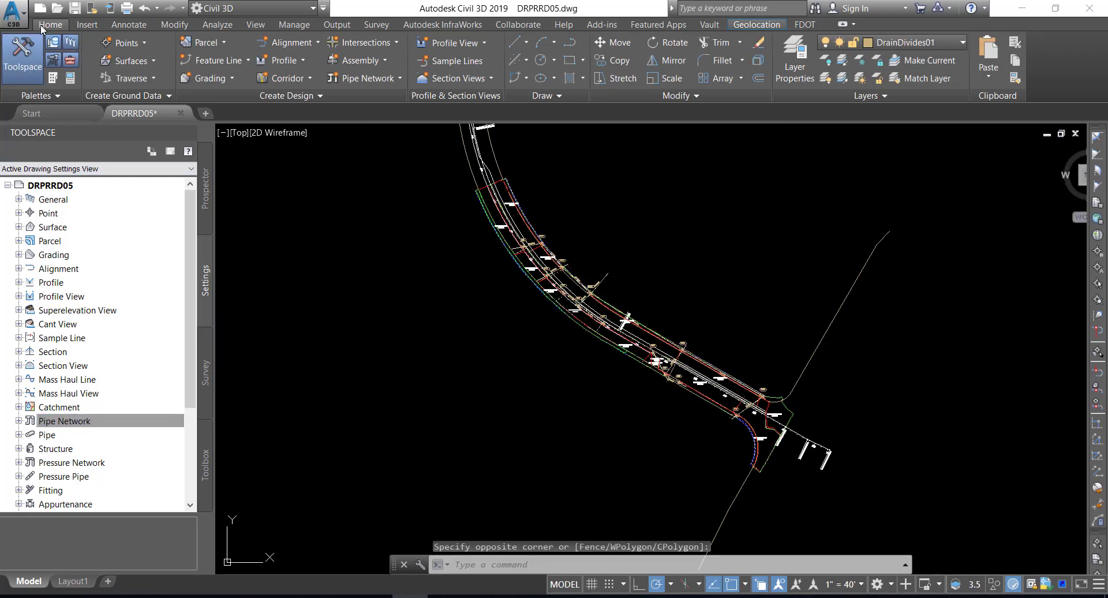
click(75, 10)
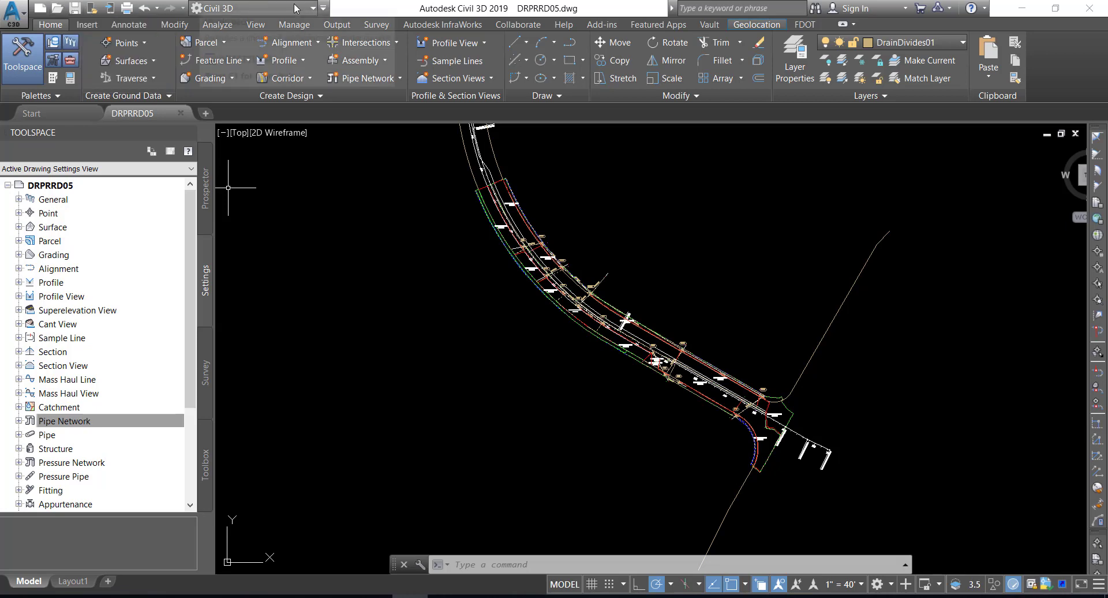
click(330, 26)
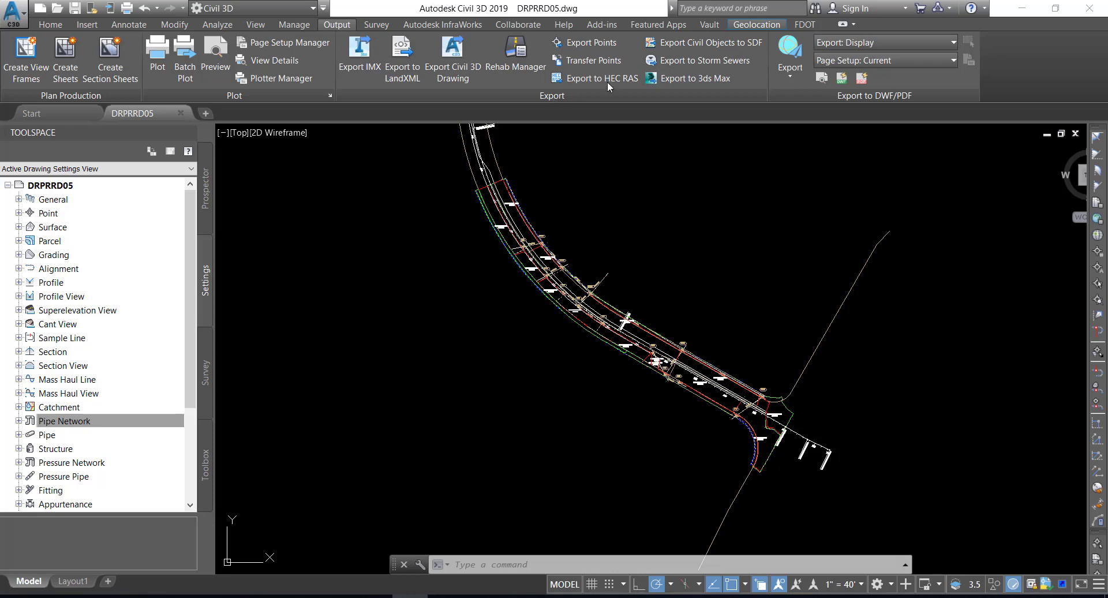
click(687, 60)
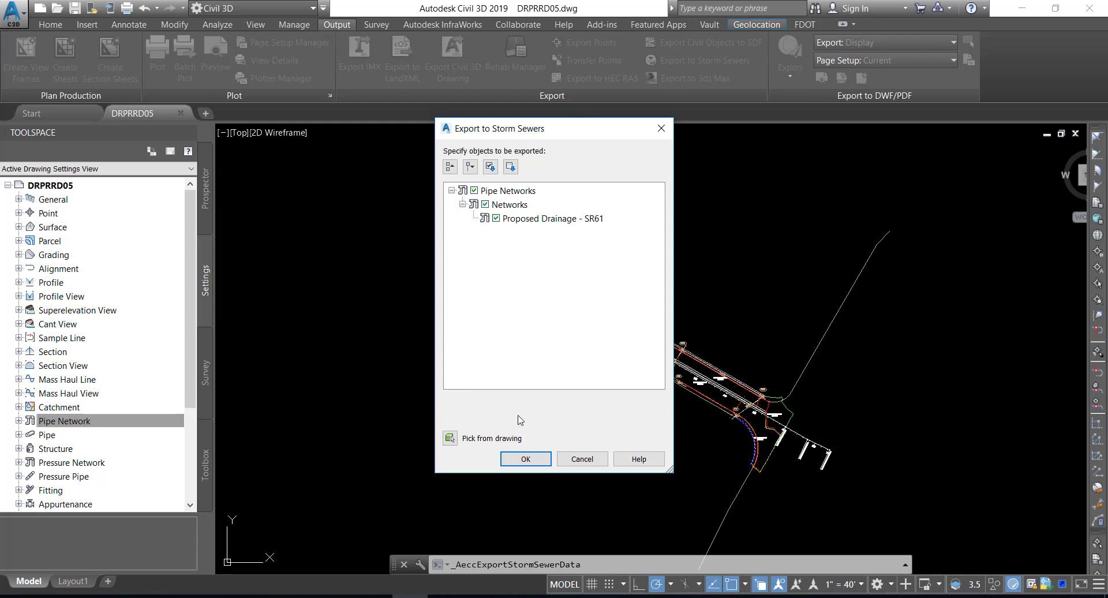
click(524, 459)
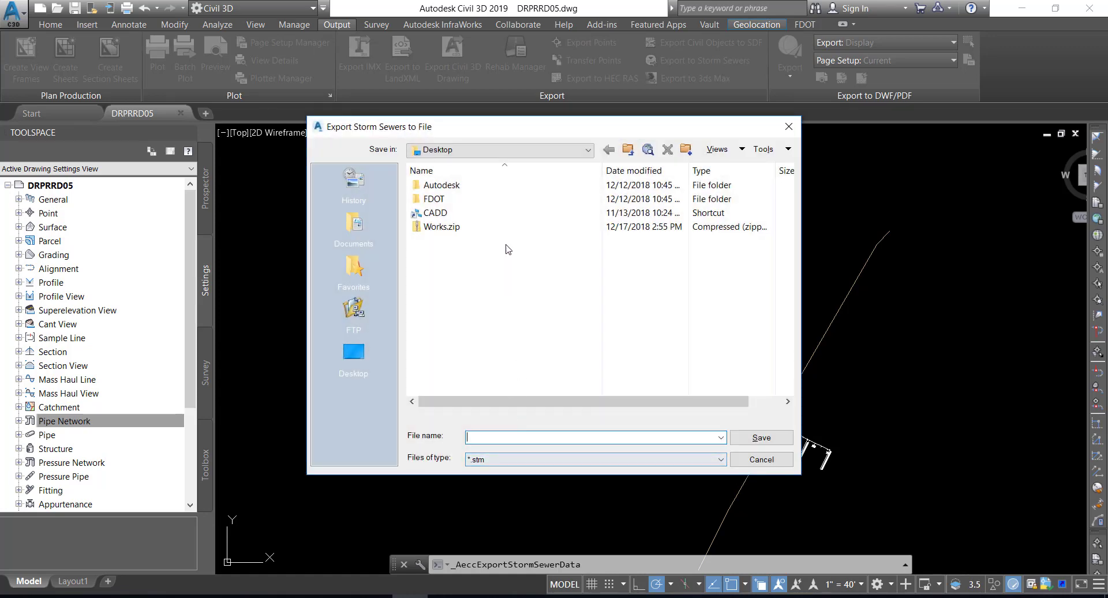
click(524, 152)
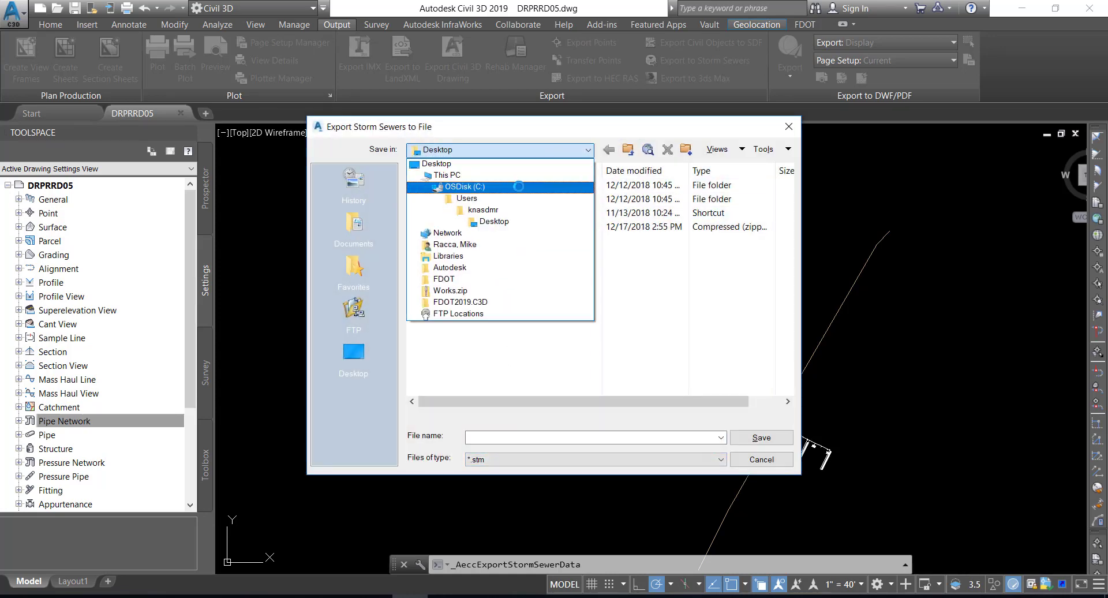
click(519, 186)
double_click(509, 226)
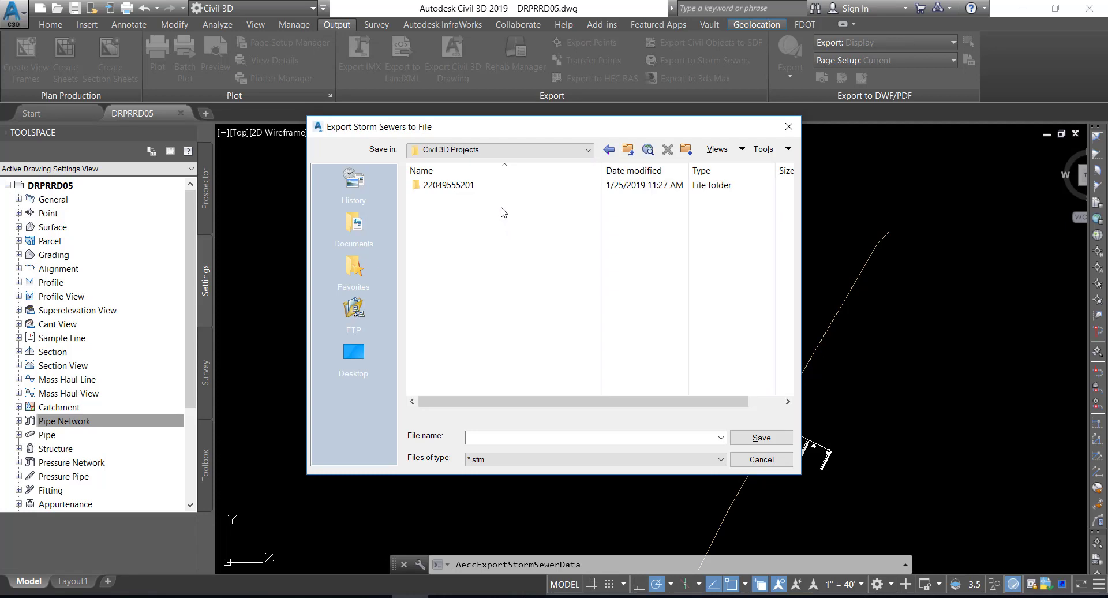
double_click(502, 187)
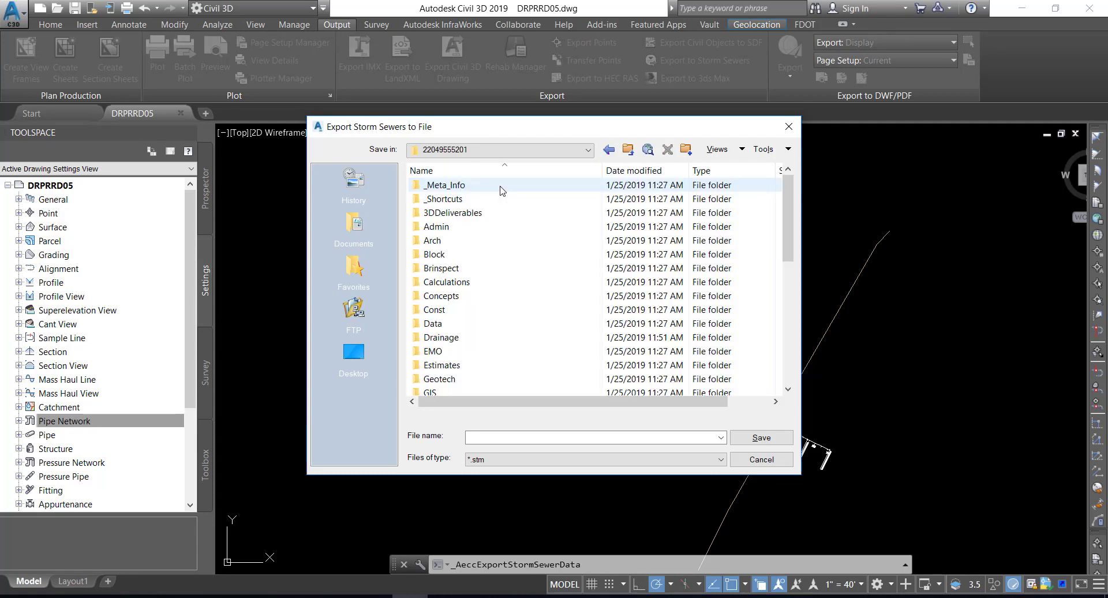
scroll(497, 219, down, 3)
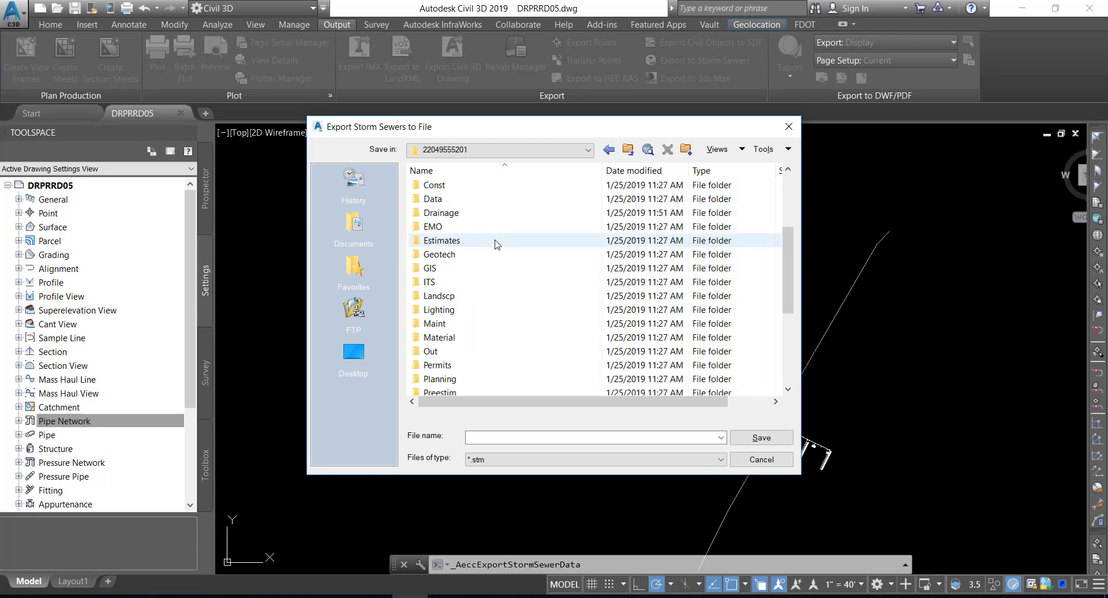
double_click(479, 213)
Create a folder named ssa inside the Drainage folder and open it as the export destination
right_click(460, 287)
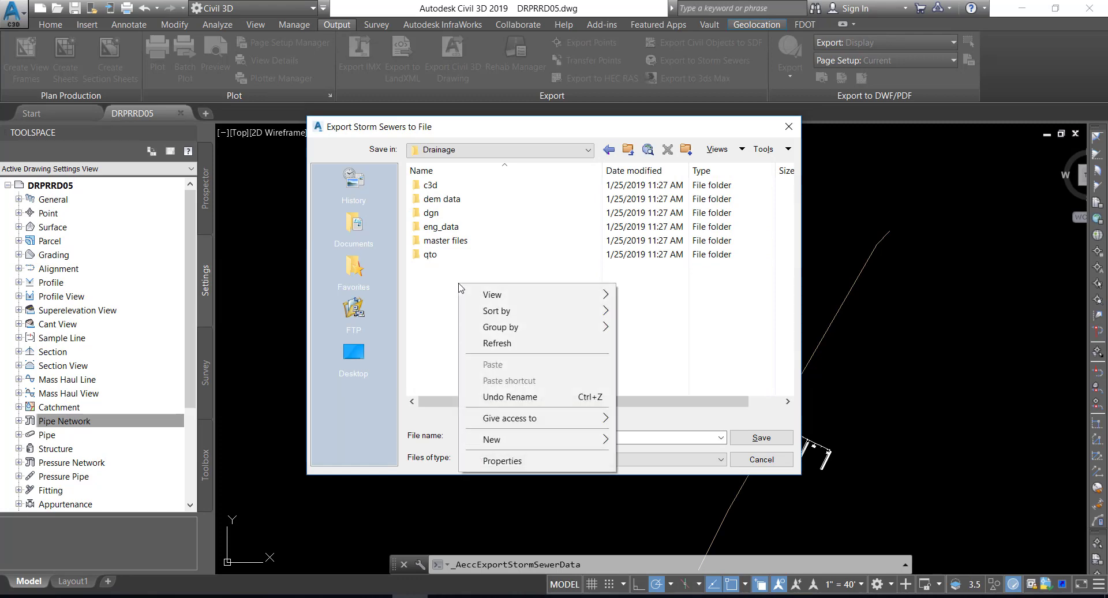
mouse_move(597, 439)
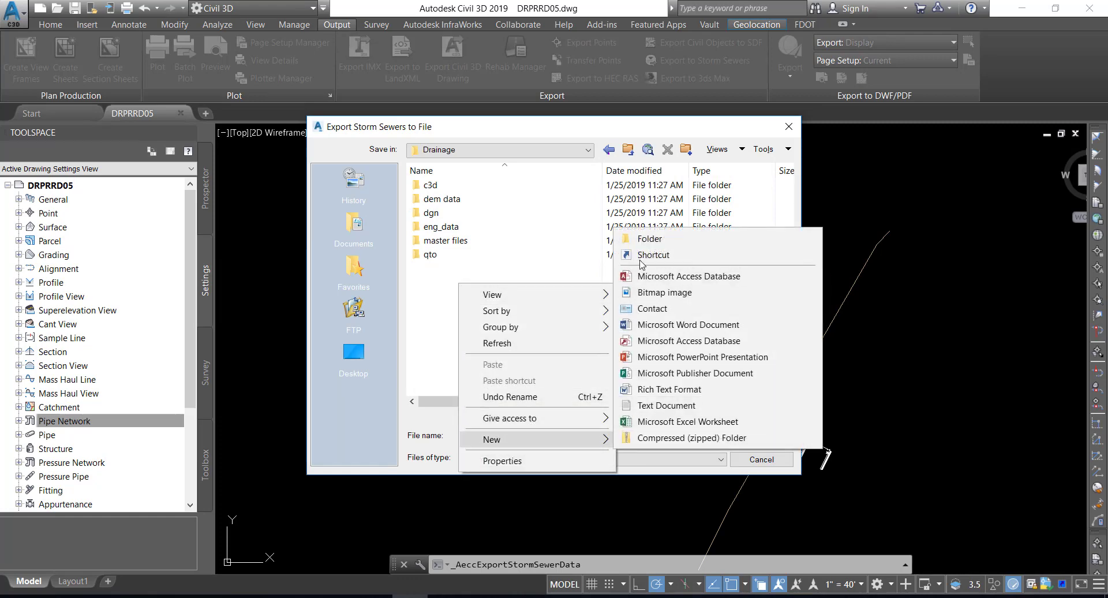
click(645, 242)
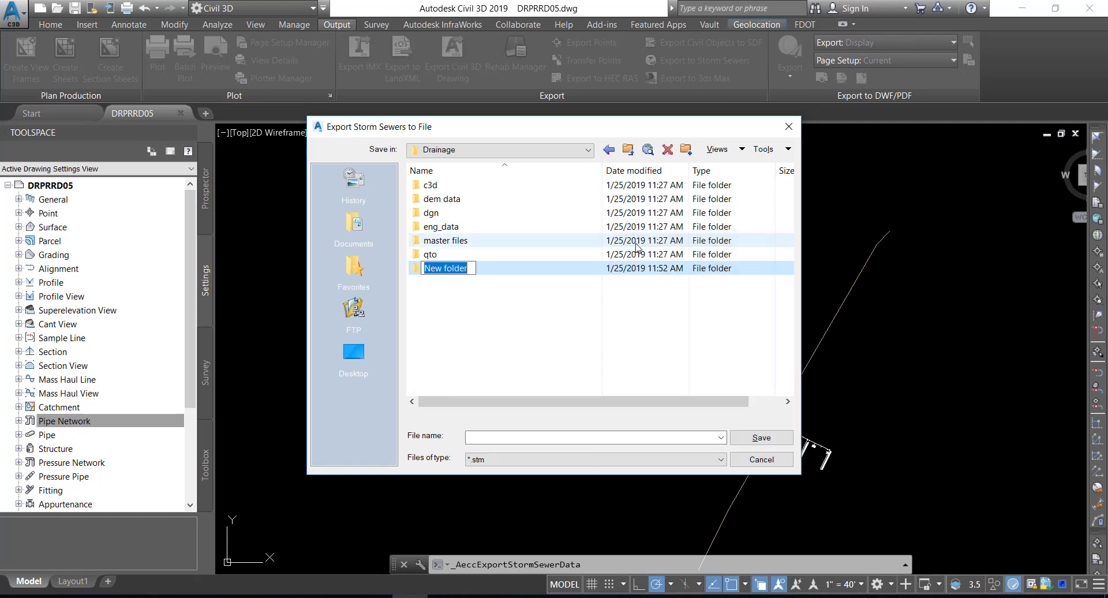
text(ssa)
key(Return)
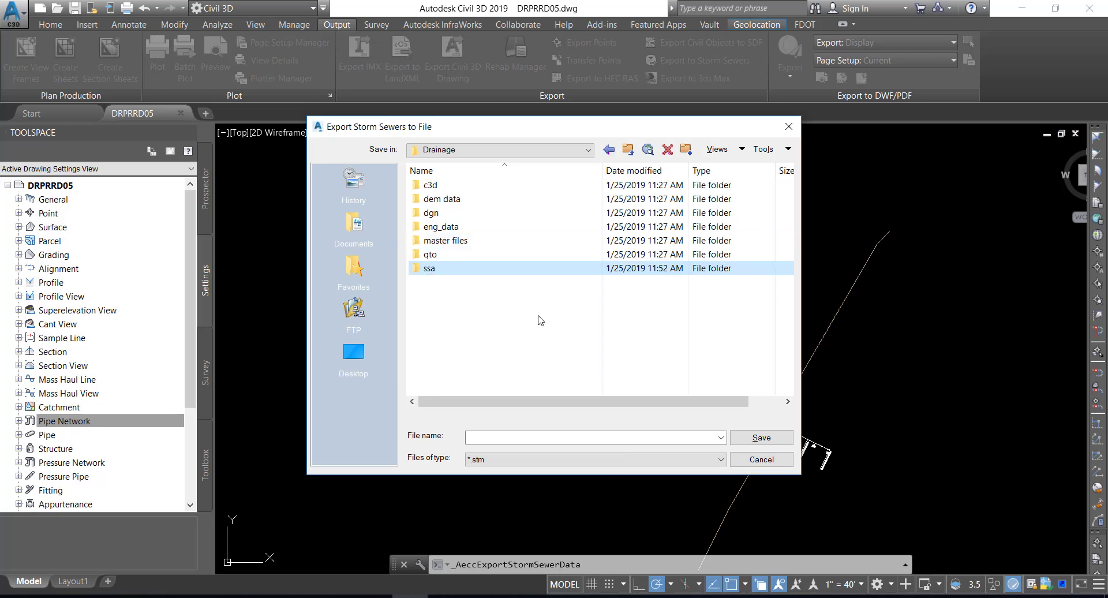
double_click(499, 270)
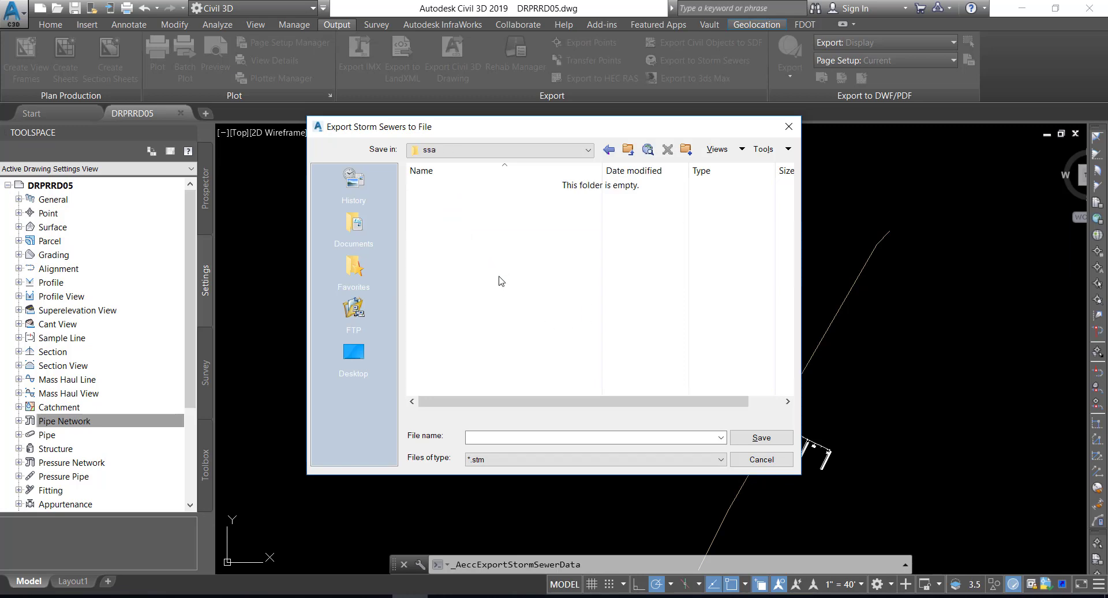
Save the storm sewers export as an .stm file named Proposed Drainage - SR61
click(510, 439)
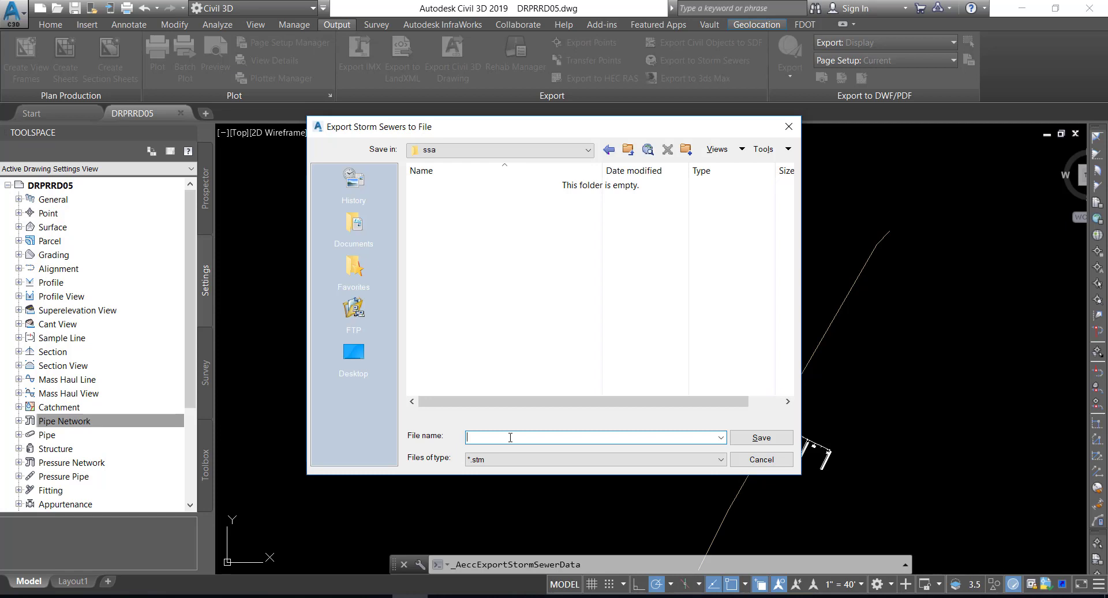
text(Proposed Drainage - SR61)
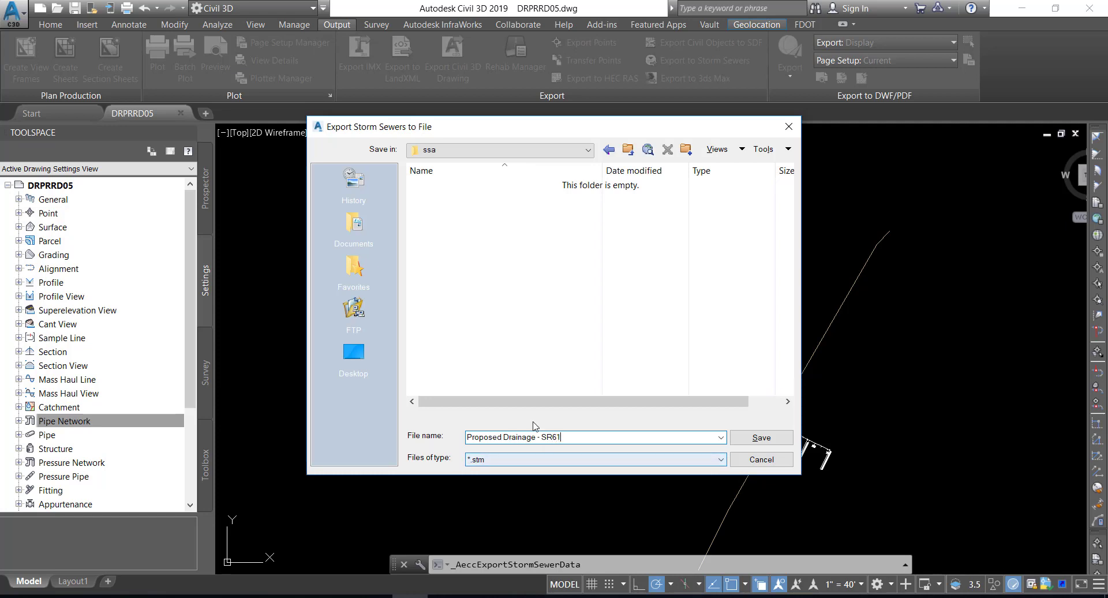
click(757, 440)
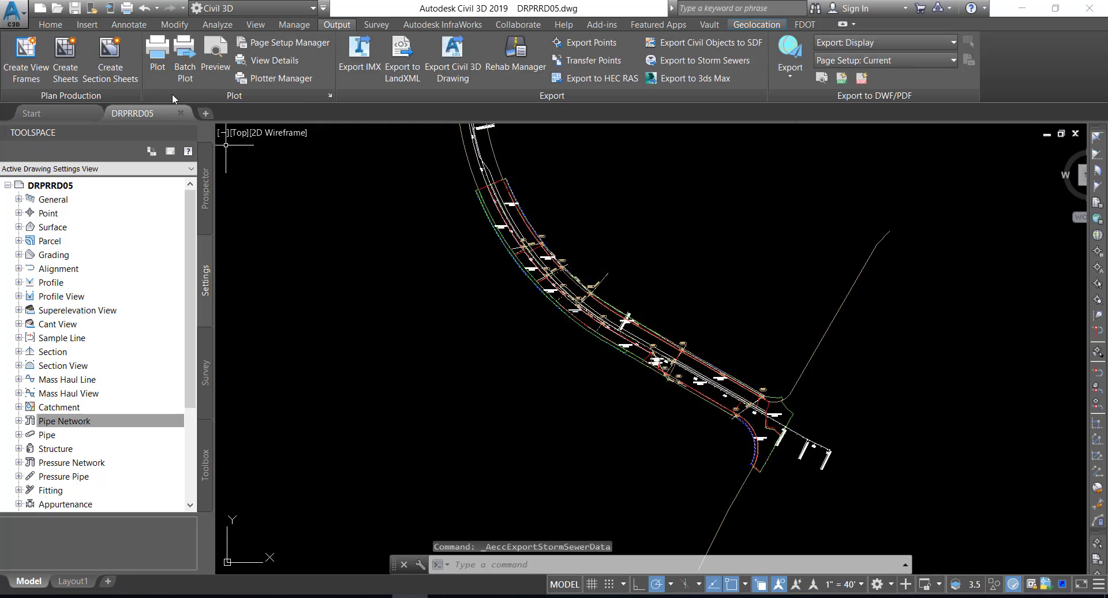
Exit Autodesk Civil 3D 2019
click(22, 17)
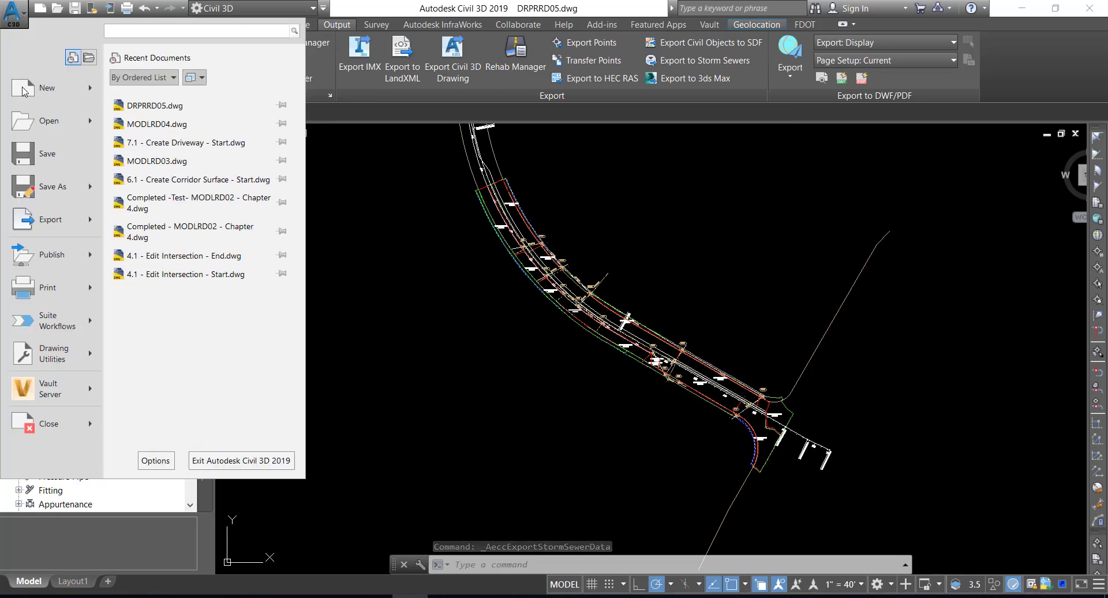
click(210, 460)
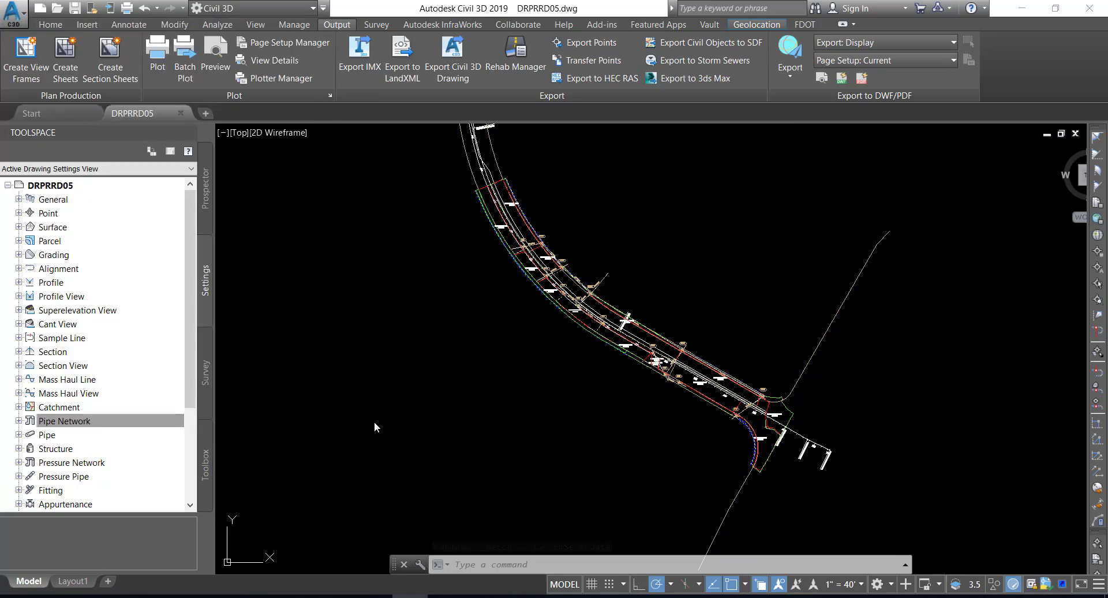